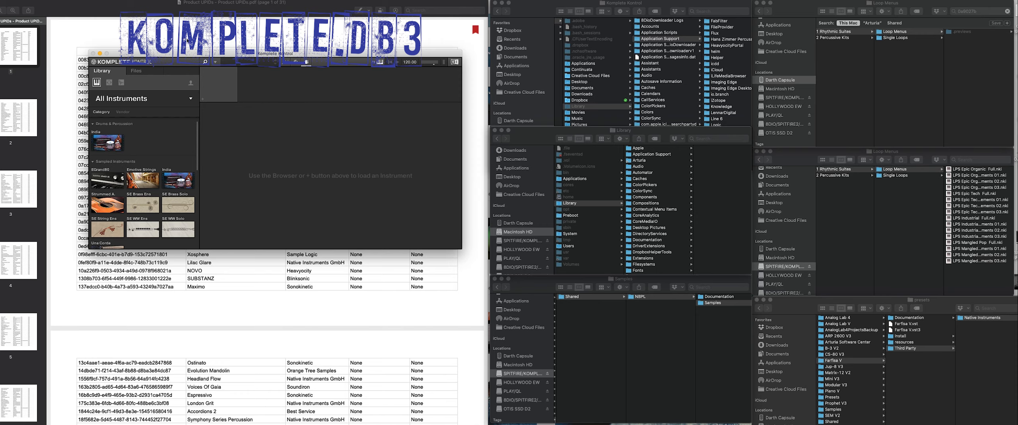
Go to the hidden user Library folder in Finder and open its Application Support folder
left_click(182, 55)
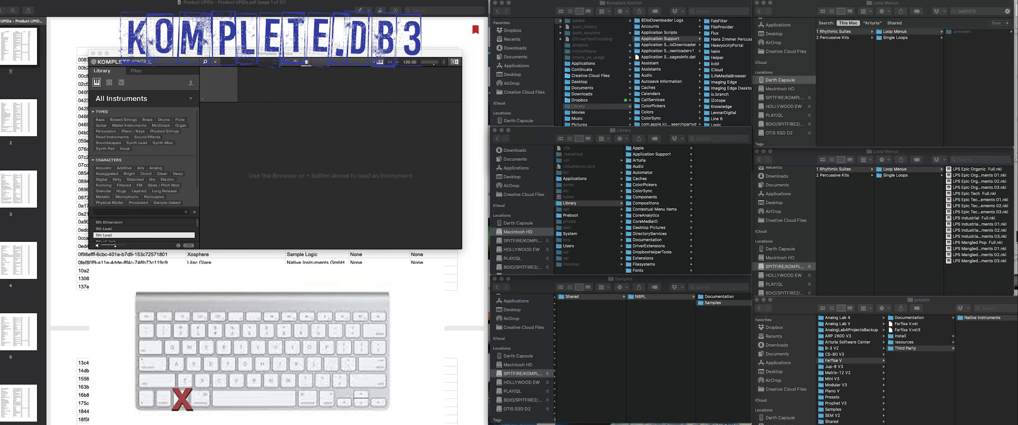
left_click(51, 0, "alt")
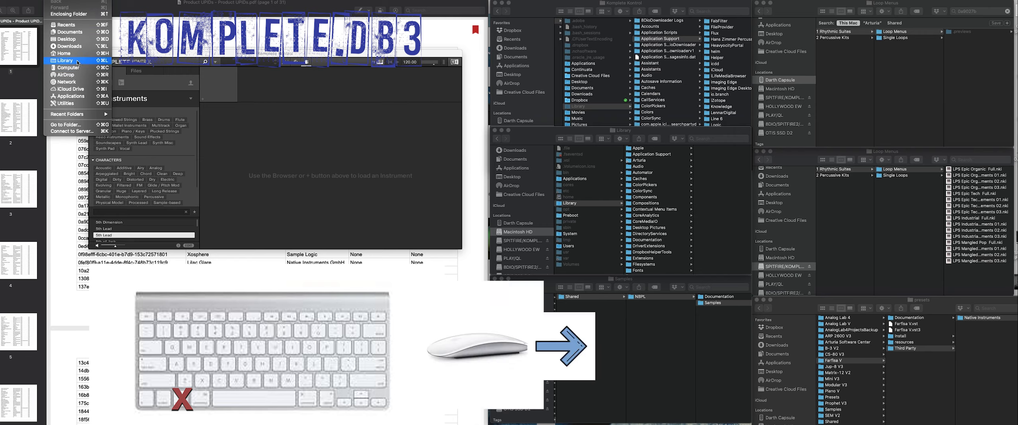
left_click(78, 61)
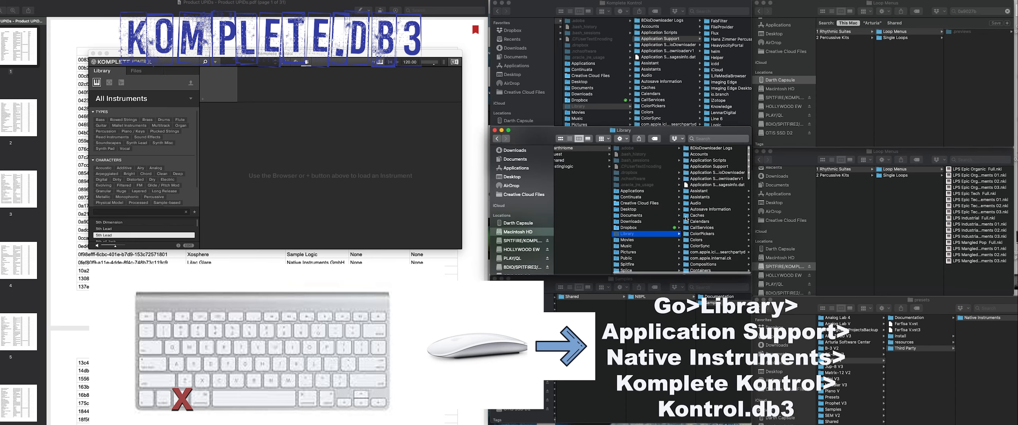
left_click(716, 167)
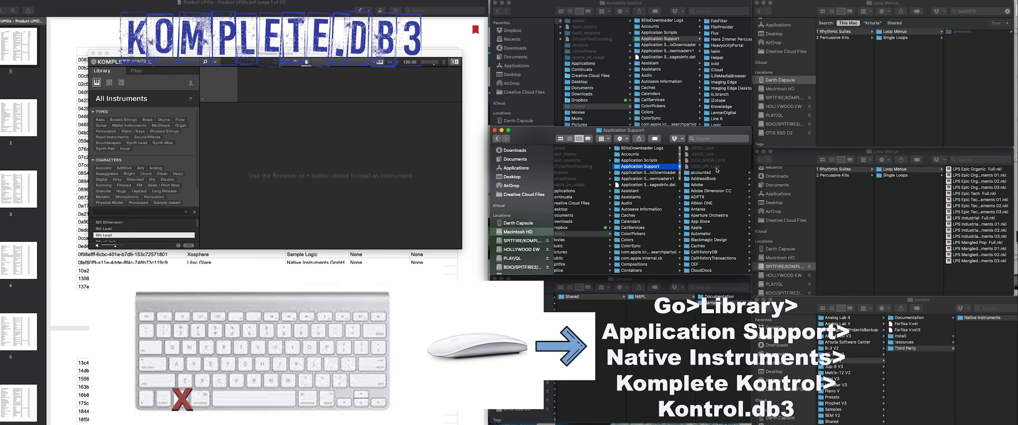
Open the Native Instruments folder and its Komplete Kontrol subfolder, and select the komplete.db3 file
scroll(714, 211, "down", 10)
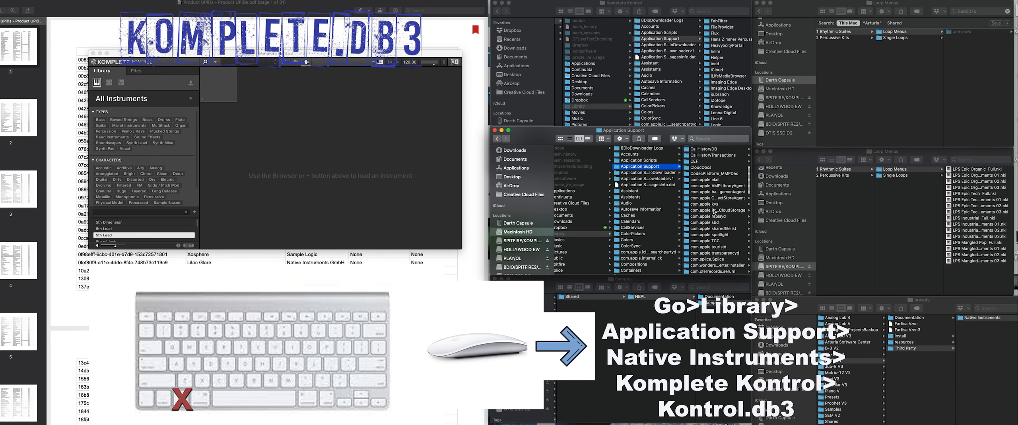
scroll(714, 211, "down", 5)
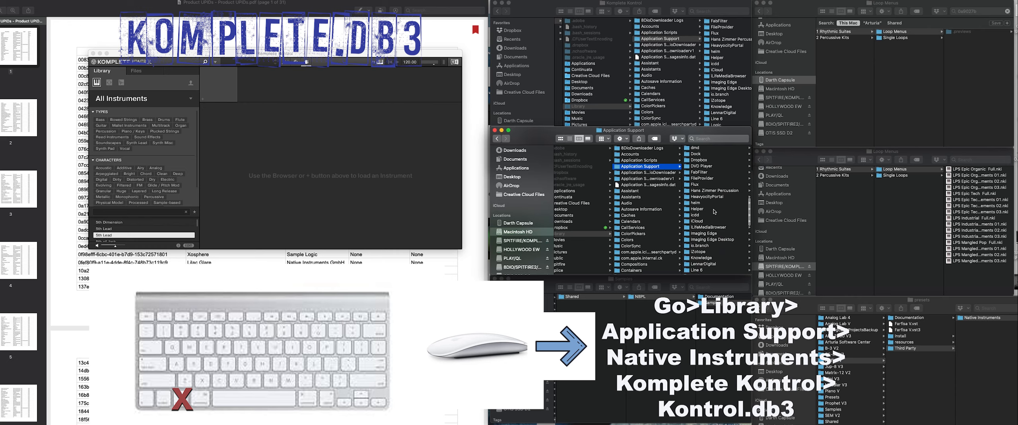
scroll(715, 212, "down", 3)
left_click(715, 212)
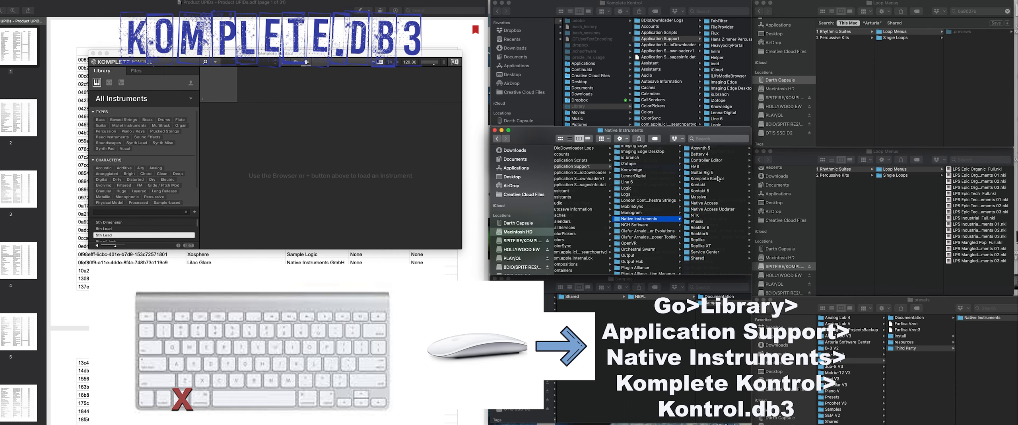
left_click(716, 178)
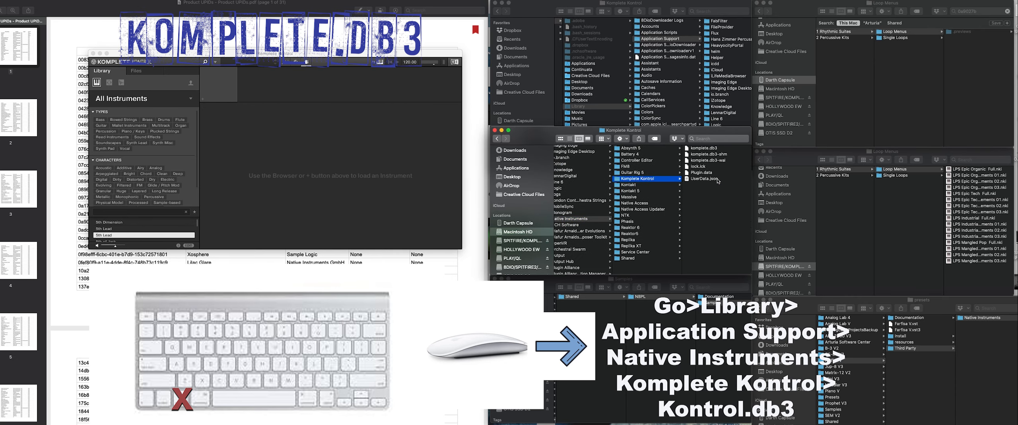
left_click(722, 149)
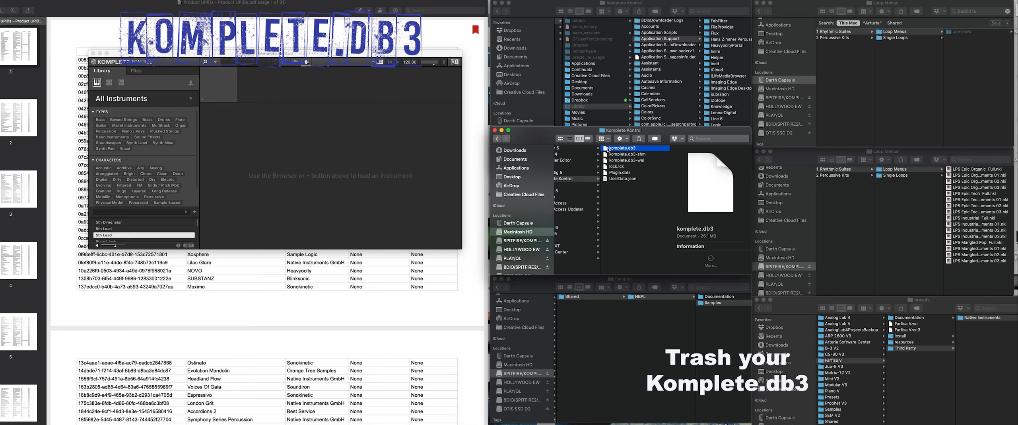
mouse_move(607, 150)
left_mouse_down()
mouse_move(642, 197)
mouse_move(610, 150)
left_mouse_up()
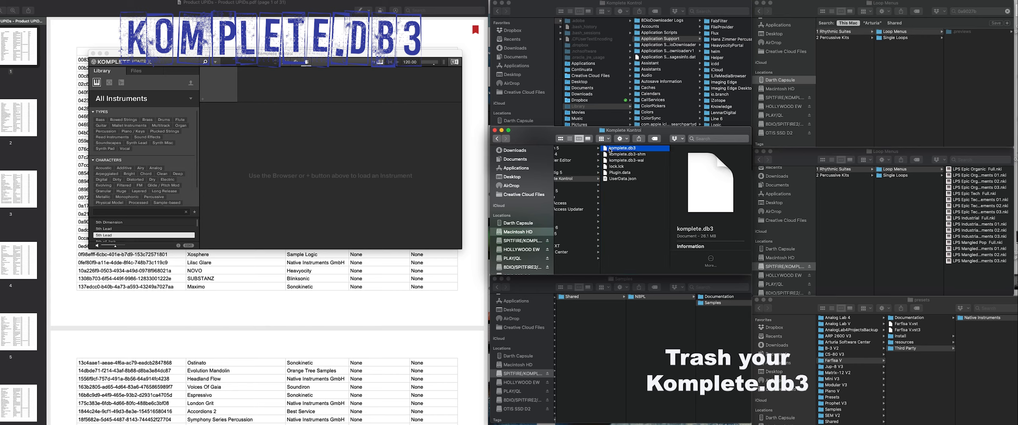
Switch back to Komplete Kontrol and open the All Instruments product selector
left_click(395, 132)
left_click(123, 100)
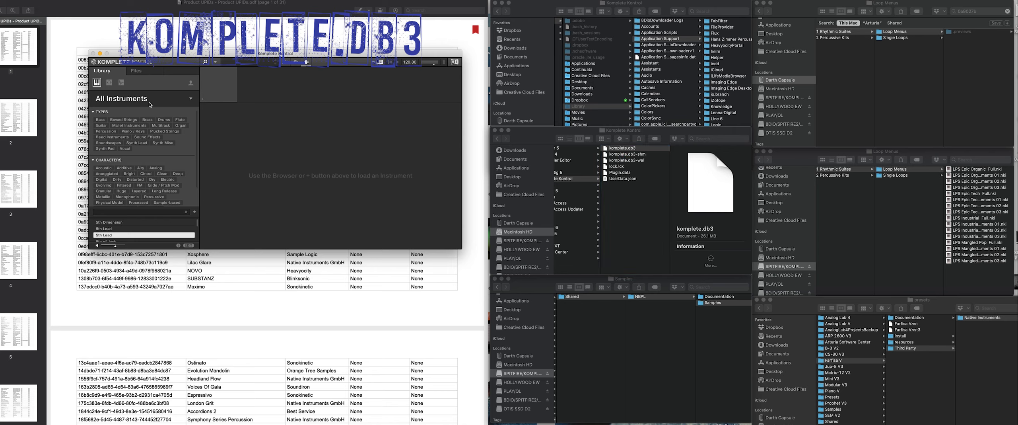
left_click(143, 101)
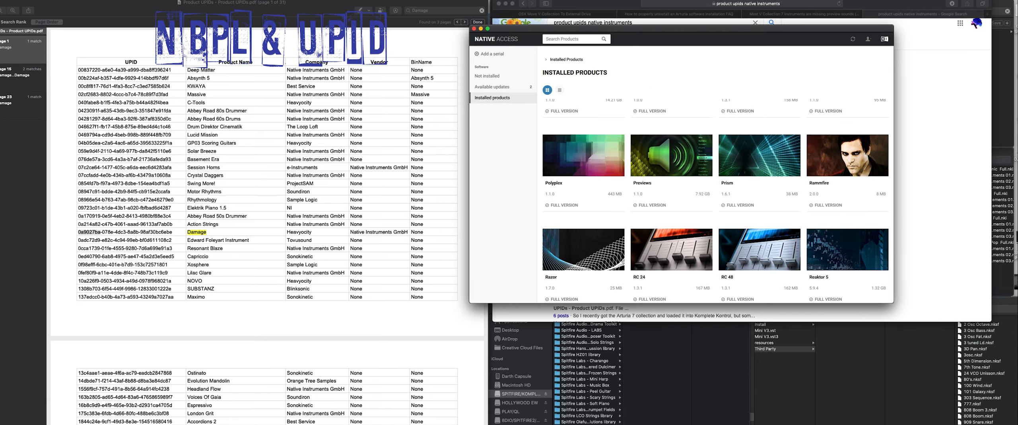
Move the Native Access window over the UPID document and examine the Previews library among the installed products
left_click_drag(666, 43, 521, 85)
mouse_move(516, 195)
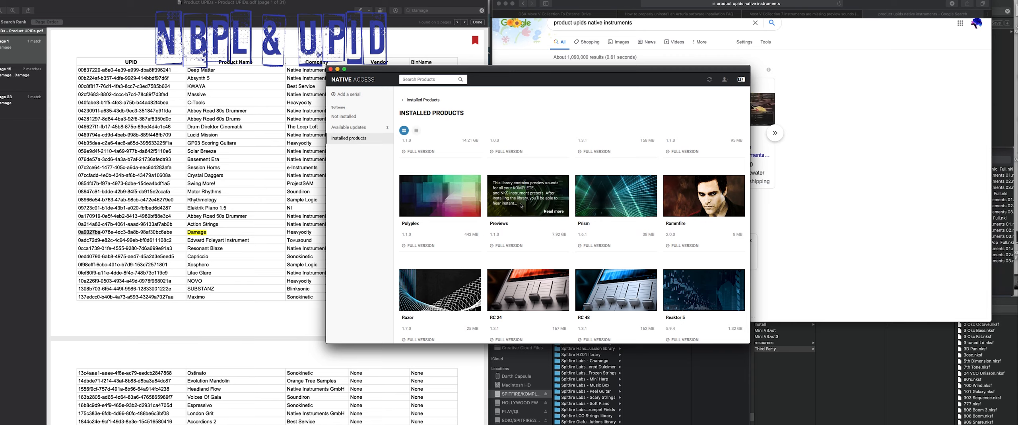
mouse_move(520, 212)
left_click_drag(498, 72, 236, 55)
mouse_move(207, 273)
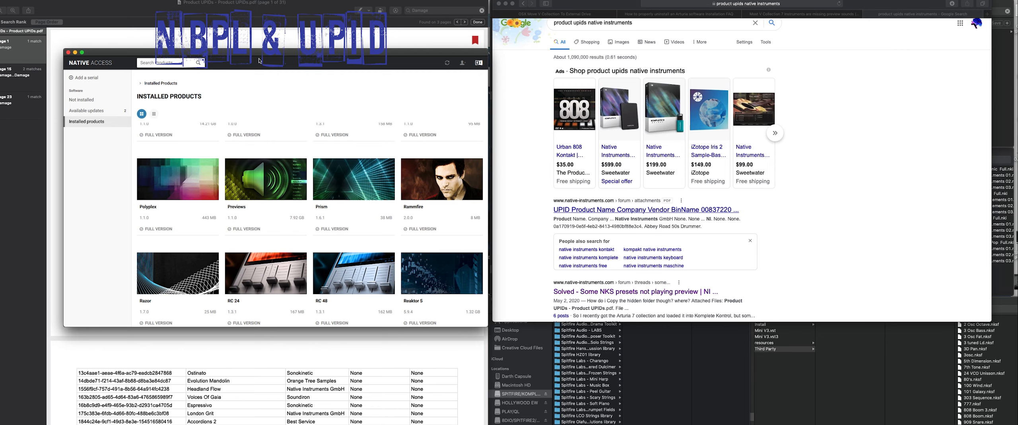
scroll(537, 387, "down", 1)
scroll(537, 387, "up", 1)
scroll(580, 377, "up", 3)
scroll(579, 377, "down", 3)
Open Users > Shared > NBPL > Samples on the SPITFIRE/KOMPL... drive in Finder, and dismiss the Native Access window
left_click(675, 353)
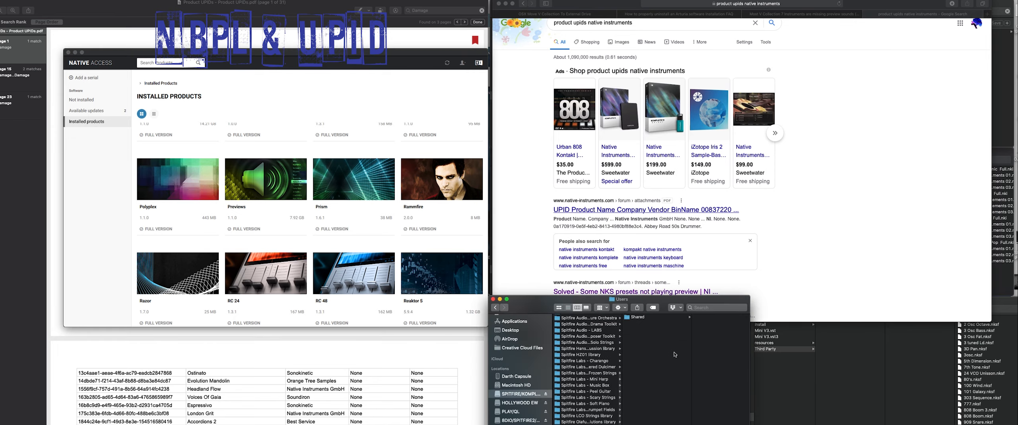
left_click_drag(551, 308, 544, 286)
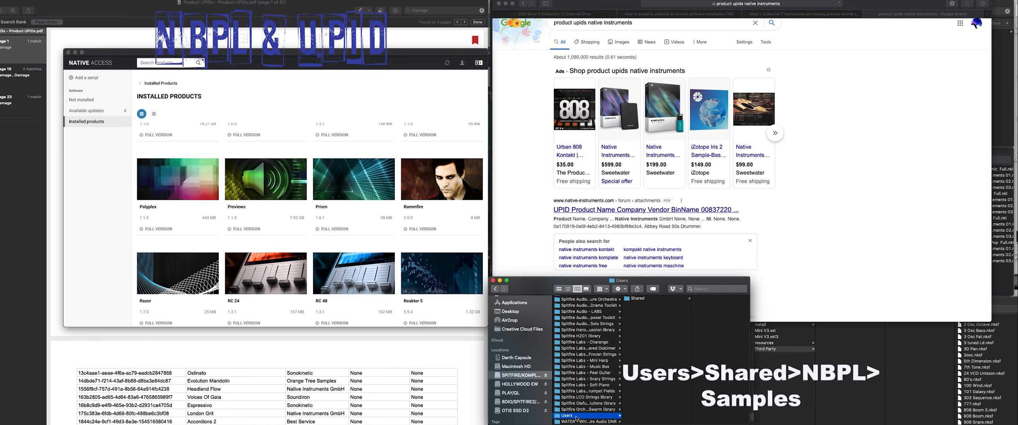
left_click(656, 300)
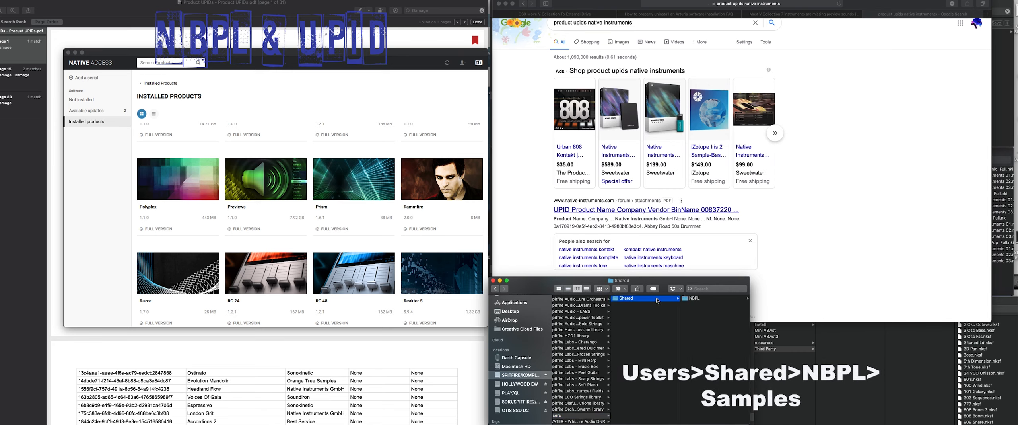
left_click(694, 298)
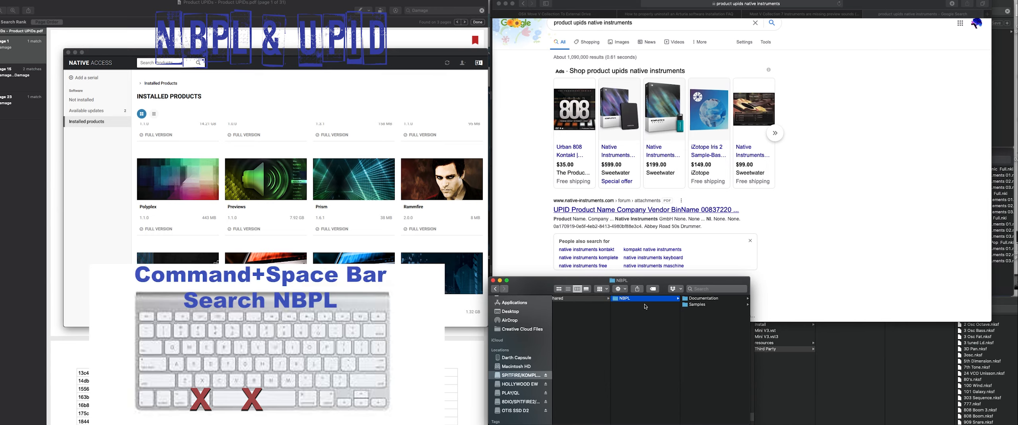
left_click(696, 305)
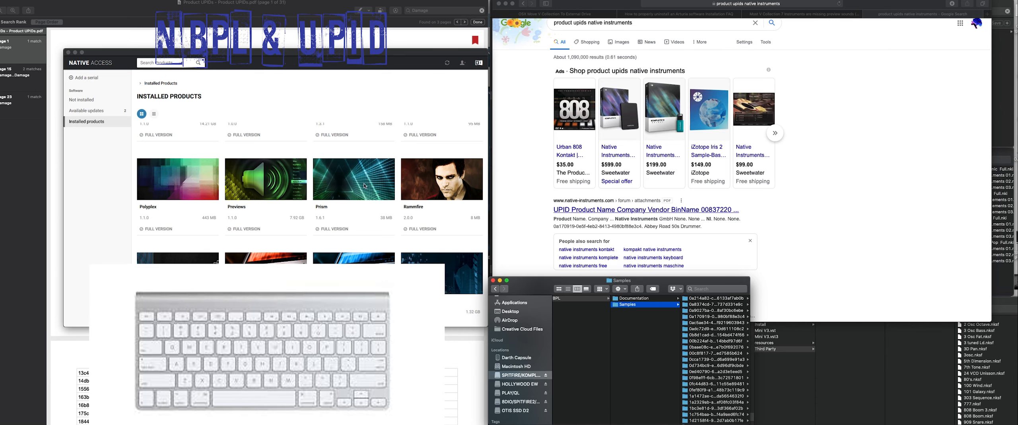
left_click_drag(108, 55, 520, 104)
left_click(488, 101)
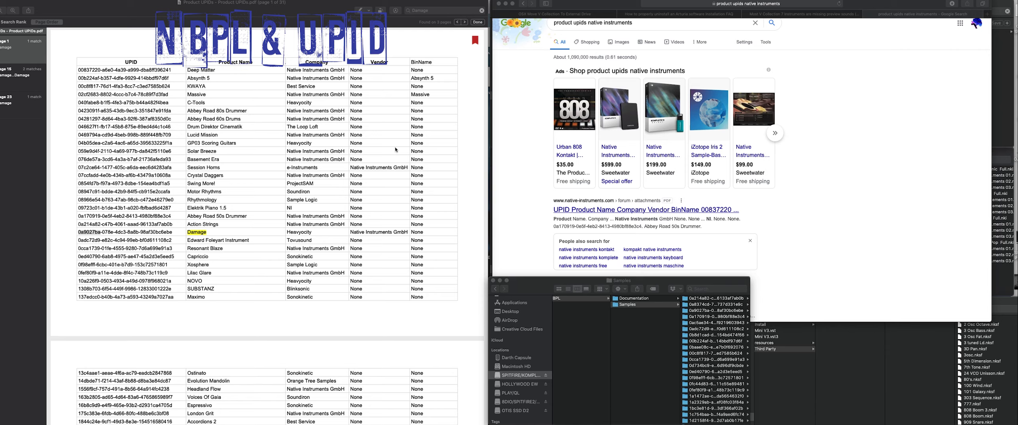
Open the UPID Product Name PDF from the "product upids native instruments" search results, move it aside and close this duplicate copy
left_click(869, 236)
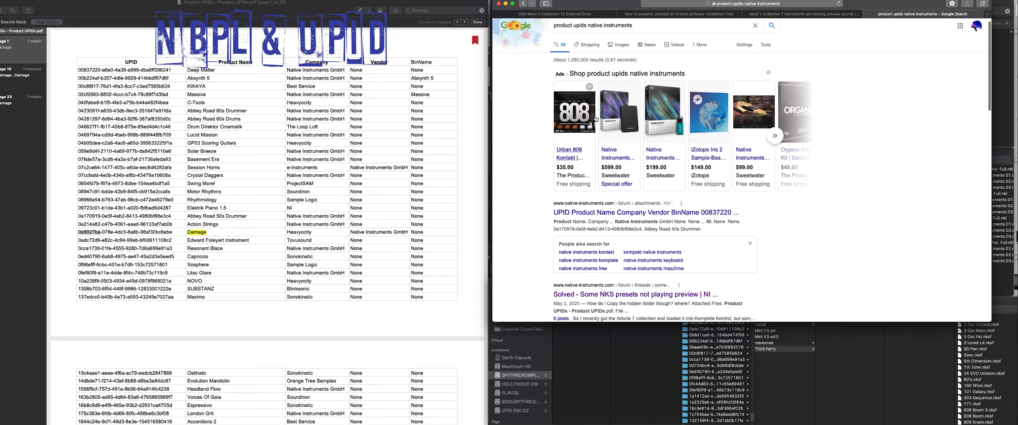
scroll(870, 236, "up", 1)
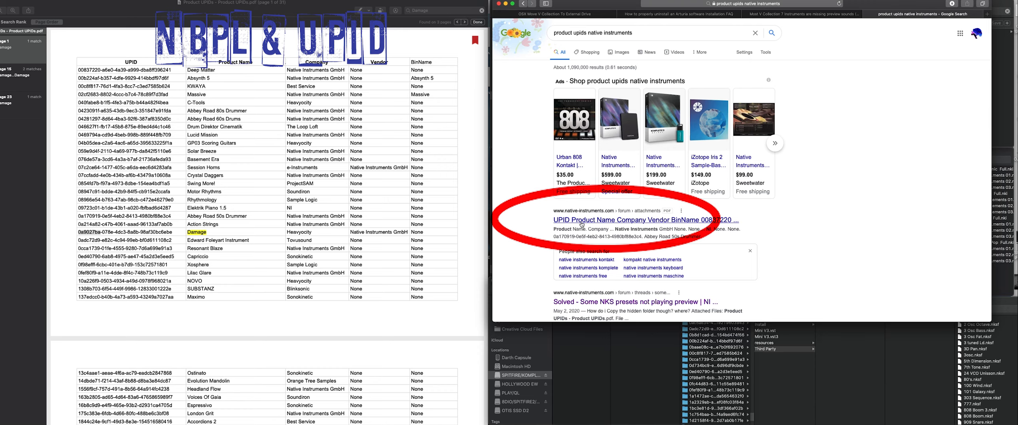
left_click(581, 224)
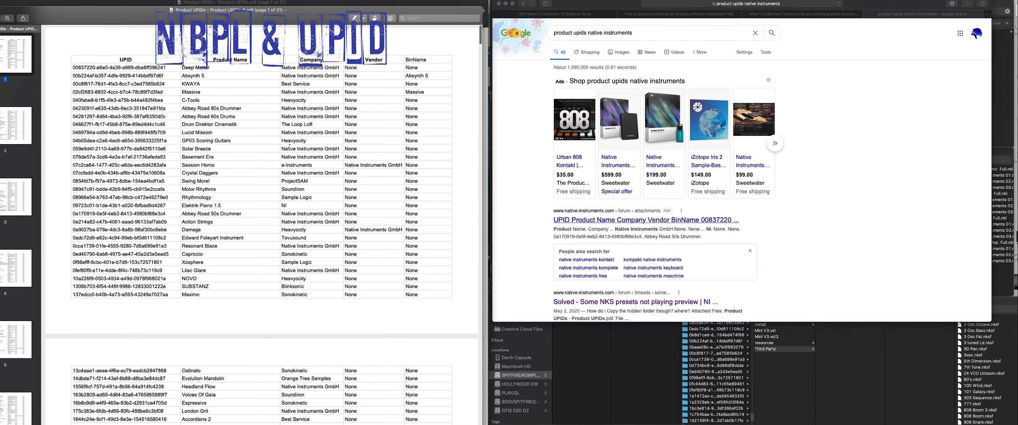
left_click_drag(67, 17, 210, 18)
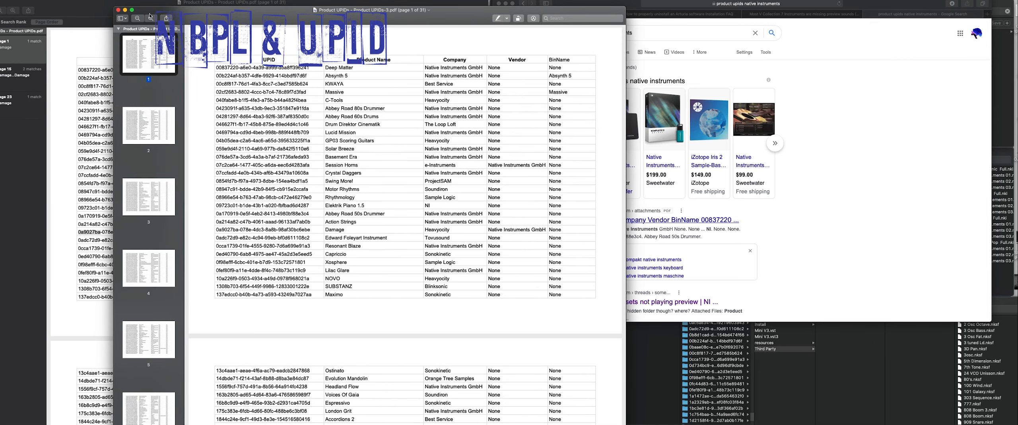
left_click(118, 10)
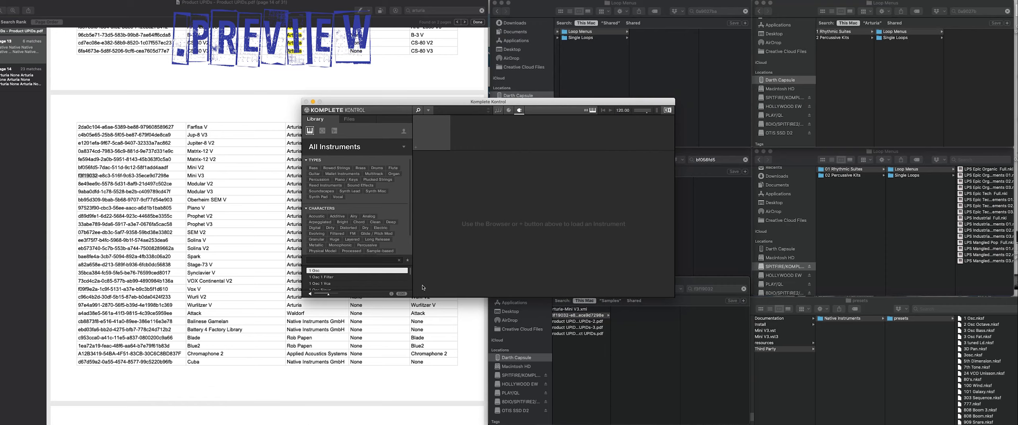
Filter the Komplete Kontrol library to the Jup-8 V3 synthesizer and step down through its first presets to test their previews
left_click(340, 148)
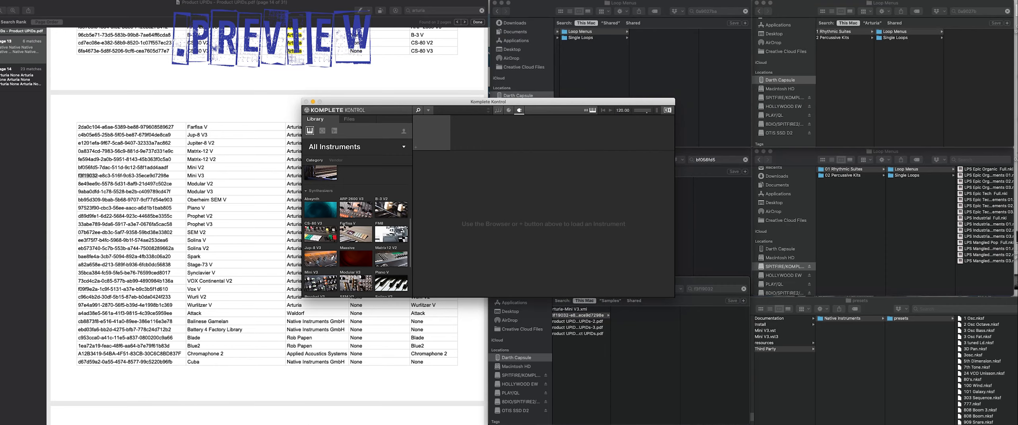
left_click(325, 256)
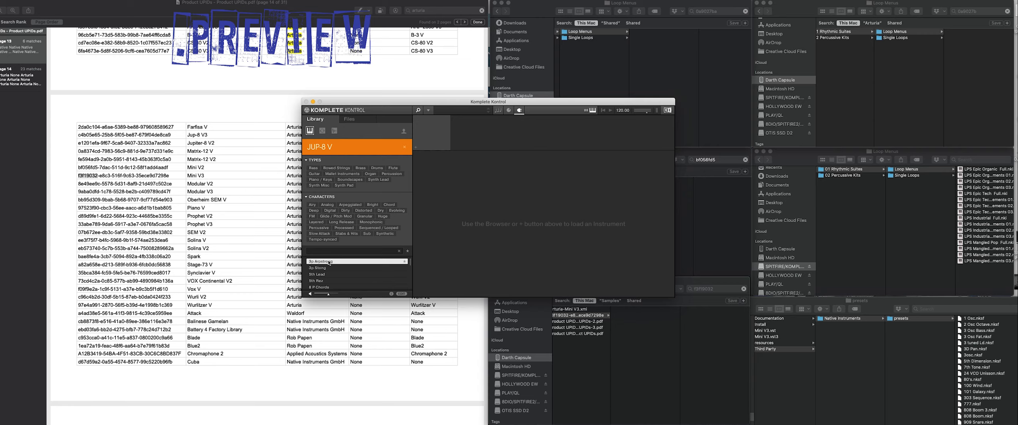
key("Down")
key("Down")
key("Down")
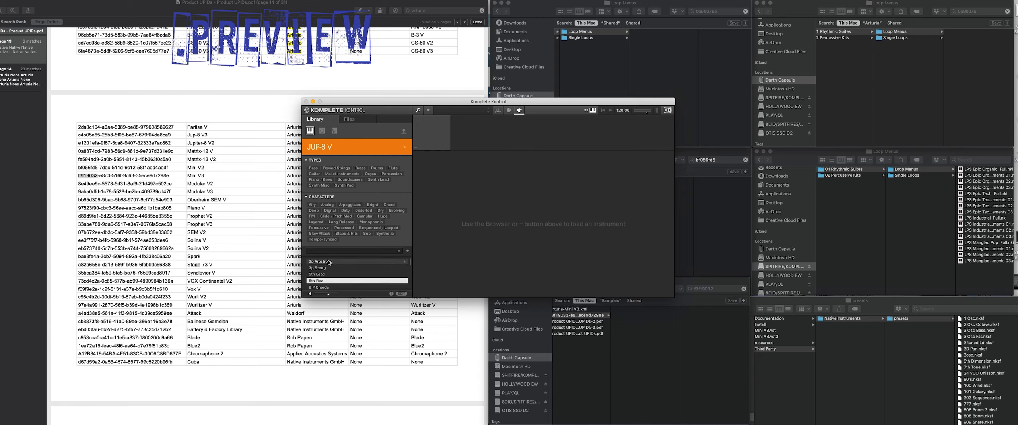
Clear the Jup-8 V filter, choose Mini V3 instead, and step up and down through its first presets to test their previews
left_click(405, 147)
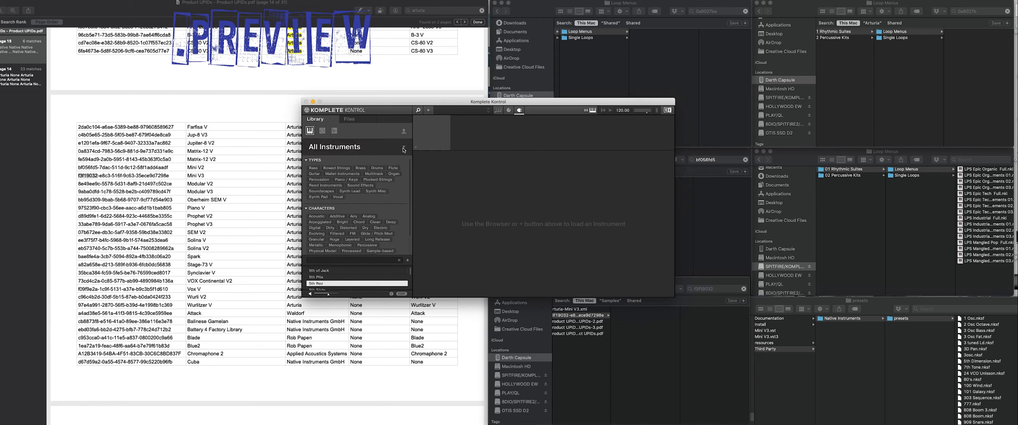
left_click(349, 149)
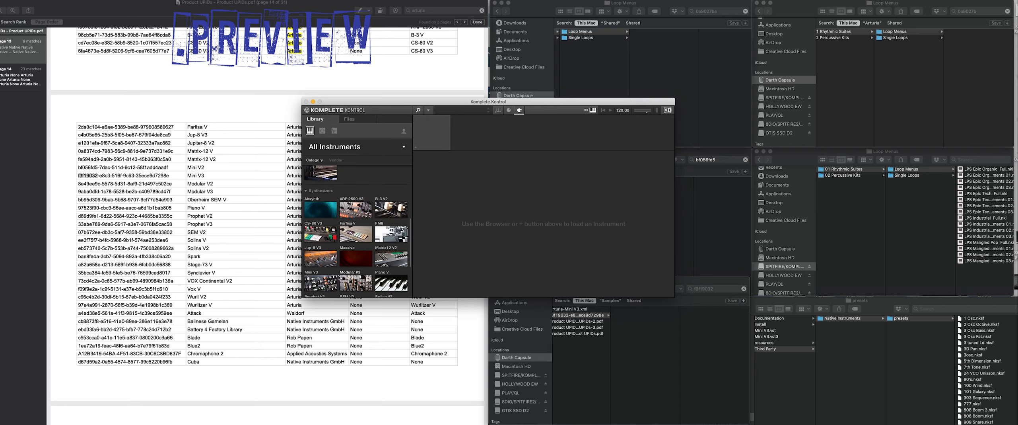
left_click(320, 284)
key("Down")
key("Down")
key("Down")
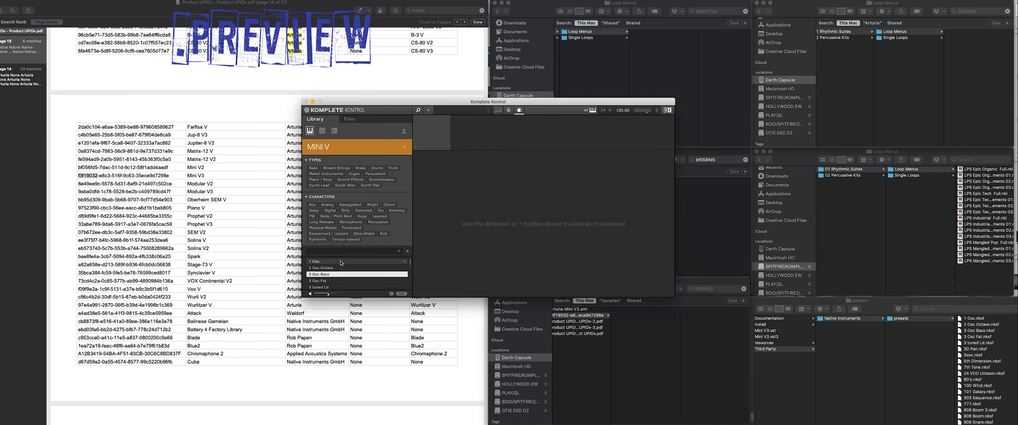
key("Up")
key("Up")
key("Up")
key("Down")
key("Down")
key("Up")
key("Up")
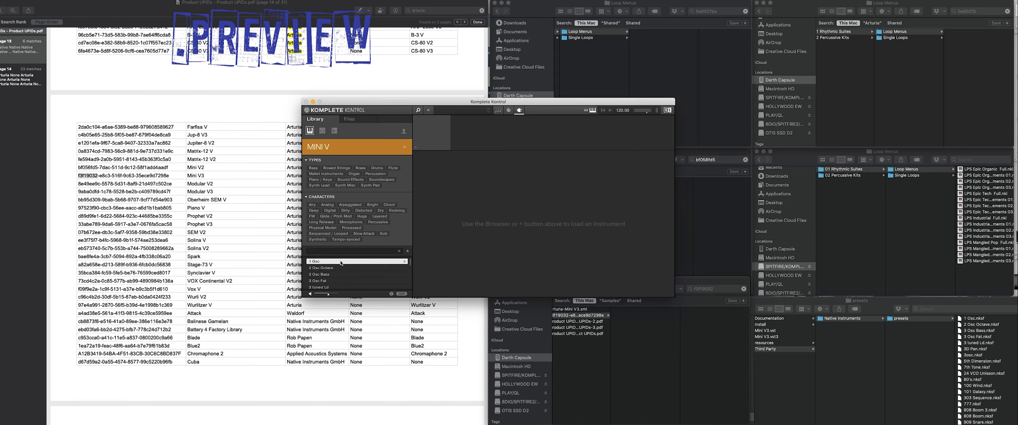
Bring the UPID list forward and examine the parent folders above Mini V3's presets folder, back to the Arturia folder
left_click(251, 257)
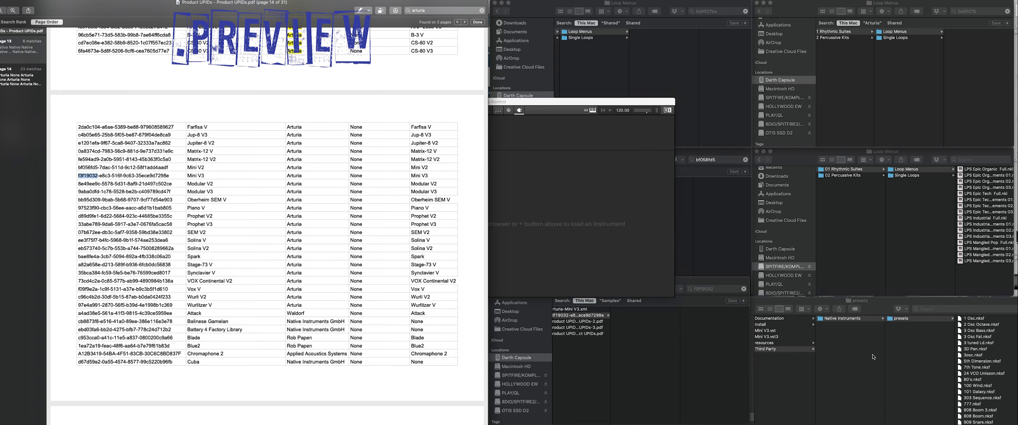
scroll(802, 350, "left", 5)
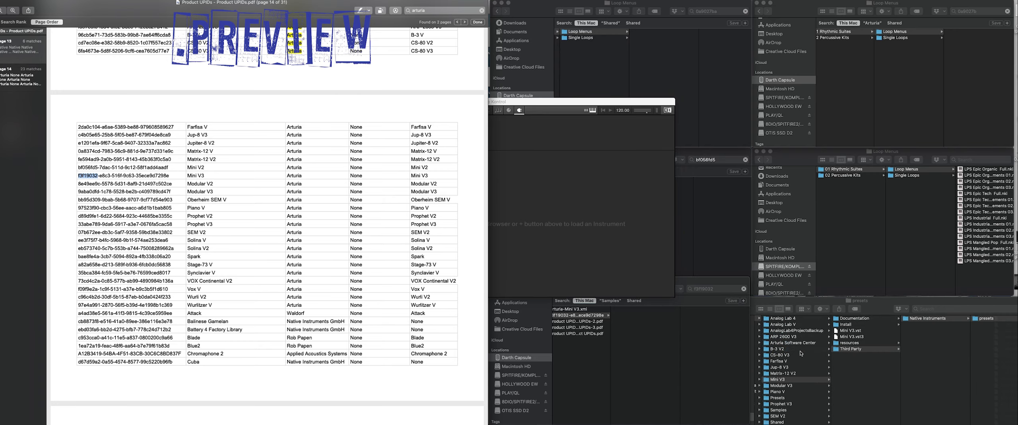
scroll(802, 353, "left", 4)
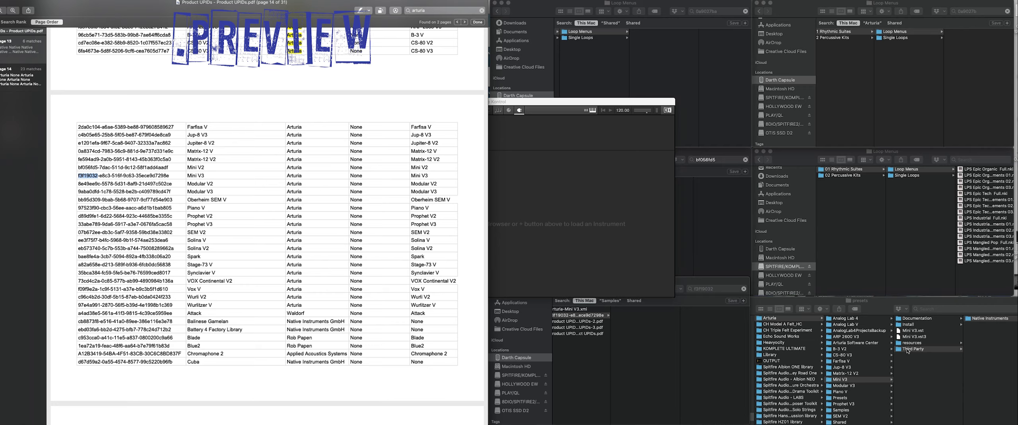
Go down from Mini V3's Third Party folder to the Native Instruments presets folder and compare its files with the library's Mini V presets
key("Right")
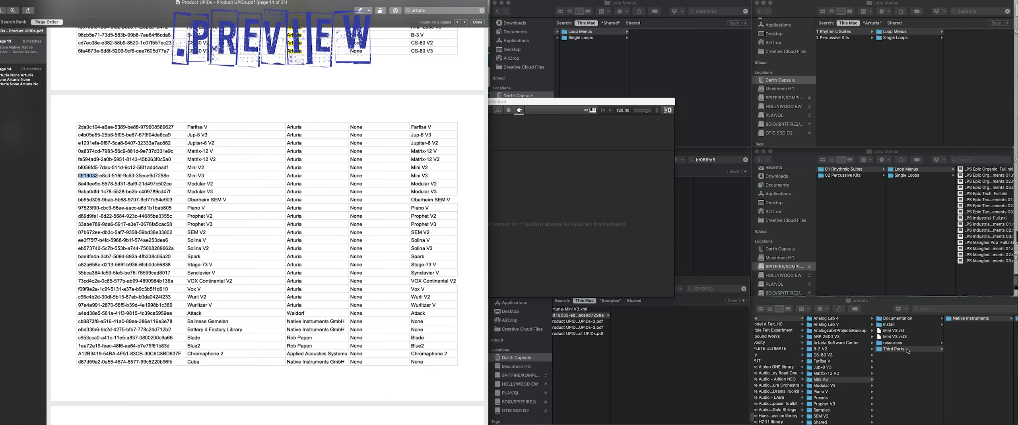
key("Right")
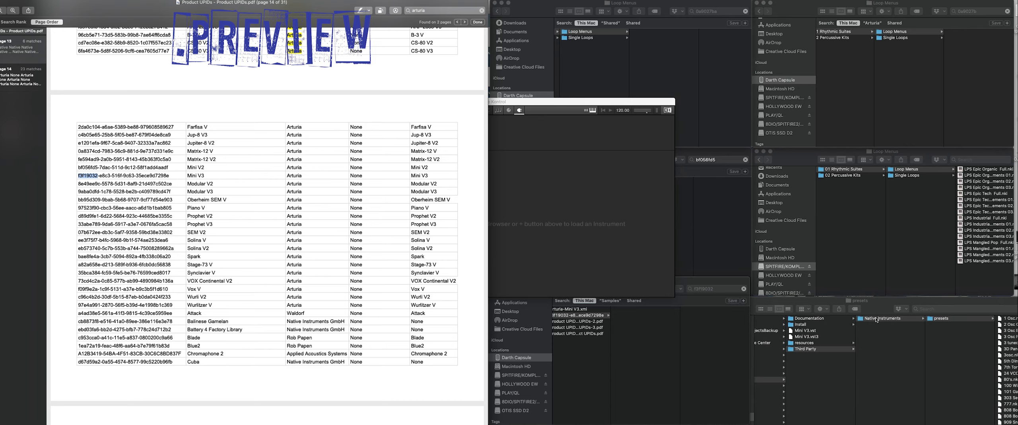
scroll(953, 318, "right", 3)
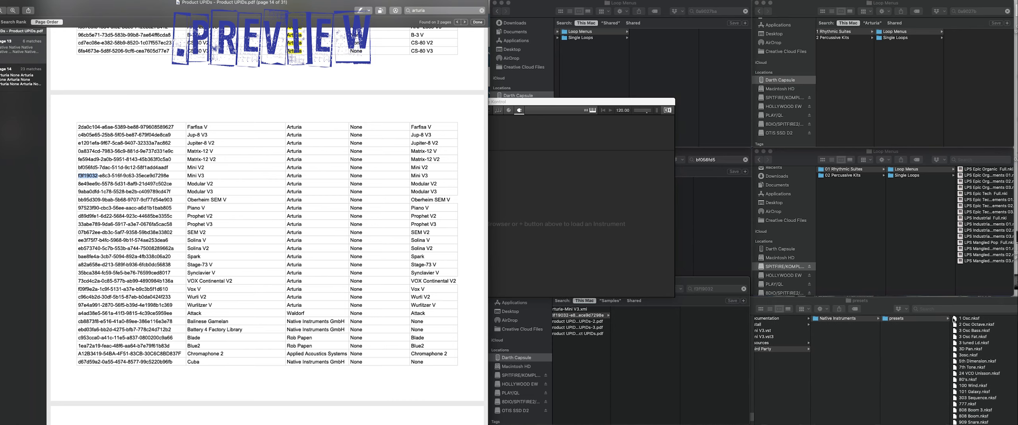
left_click(619, 214)
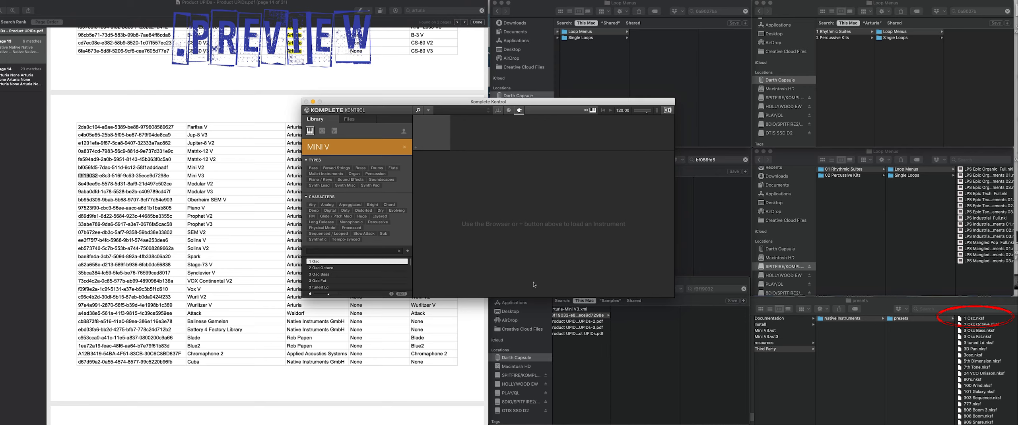
left_click(223, 169)
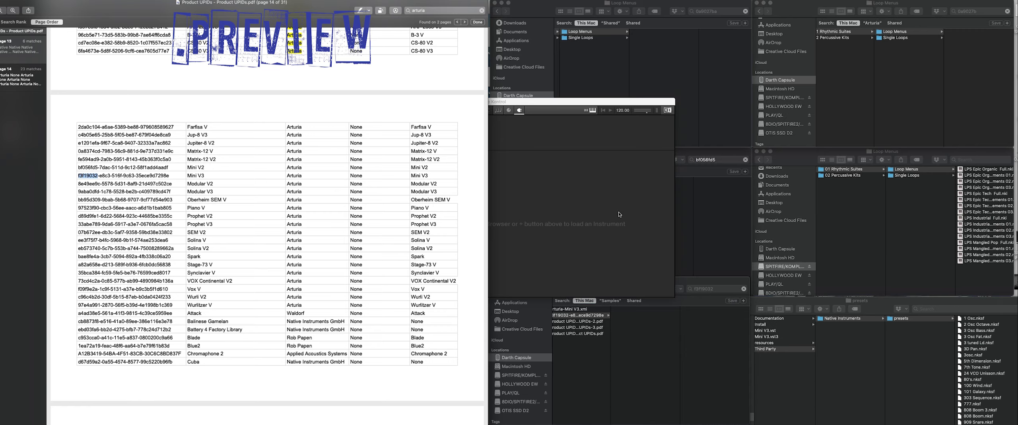
Compare the folders found in the f3f19032 and bf056fd5 searches with the matching Mini V3 and Mini V2 entries in the UPID list
left_click(706, 294)
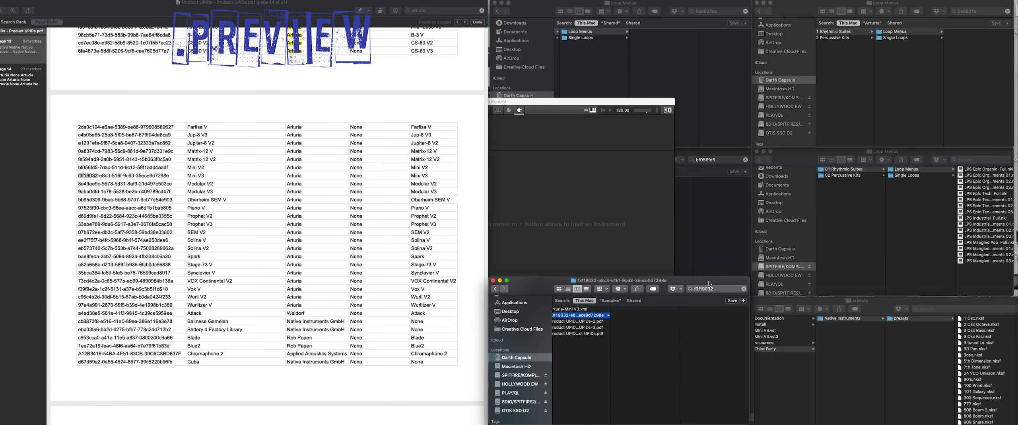
left_click(707, 290)
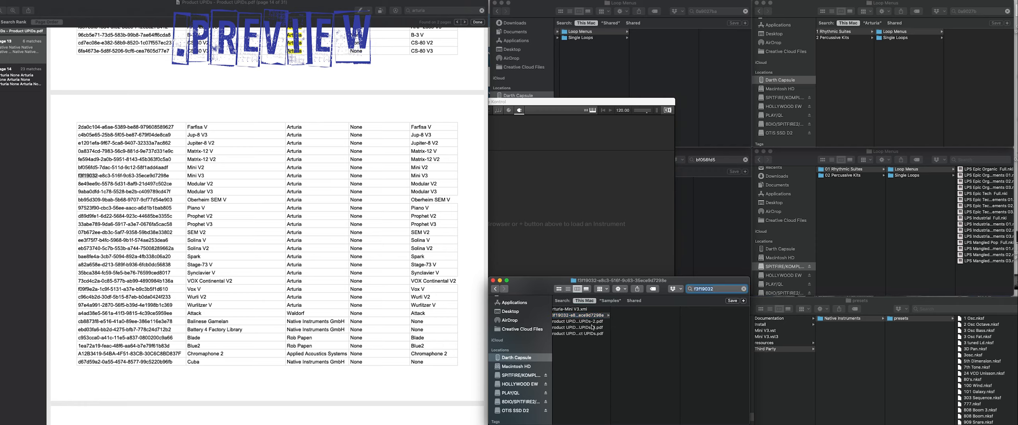
scroll(589, 322, "left", 3)
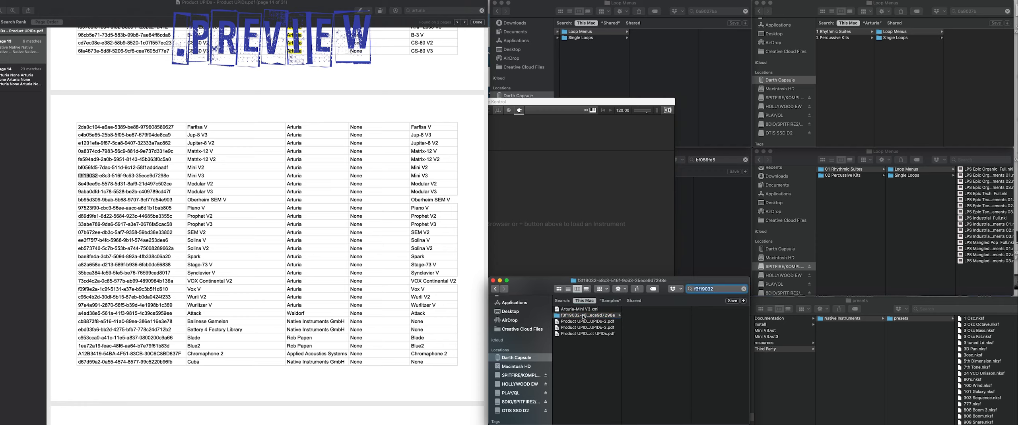
left_click(719, 238)
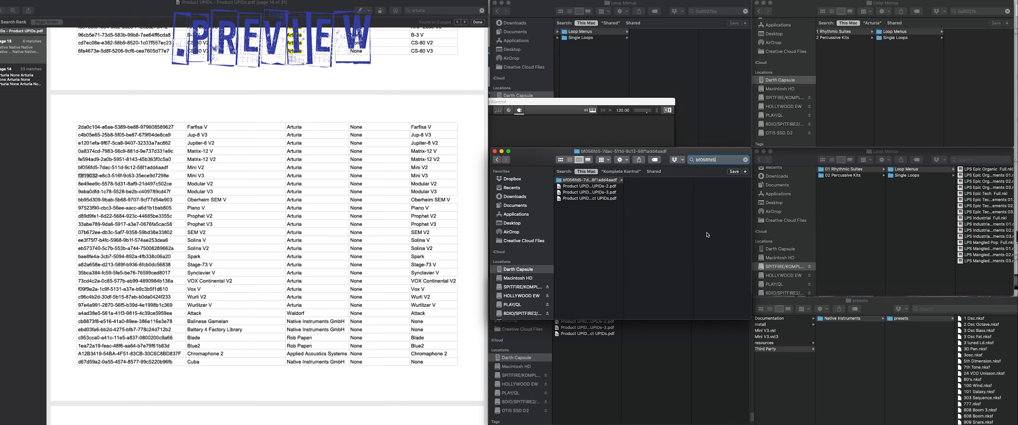
left_click(83, 168)
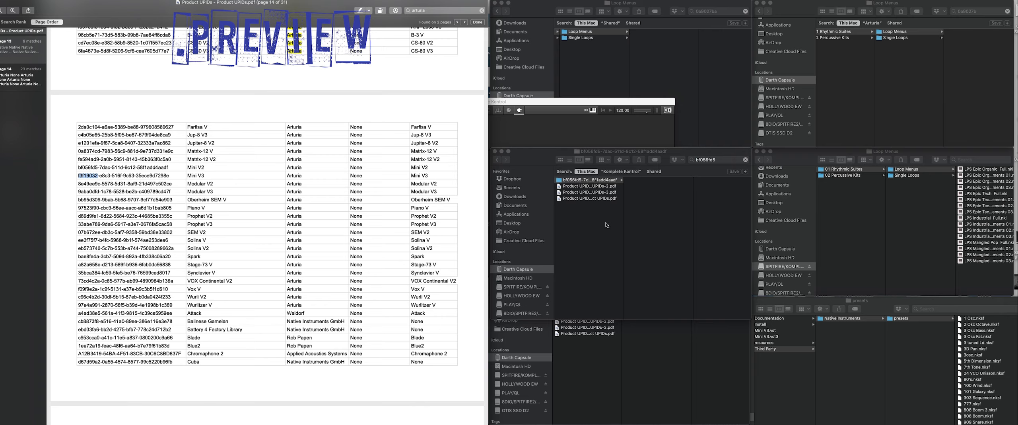
Show hidden files in Finder, move the Komplete Kontrol window aside, and open the hidden previews folder inside the bf056fd5 folder
left_click(625, 358)
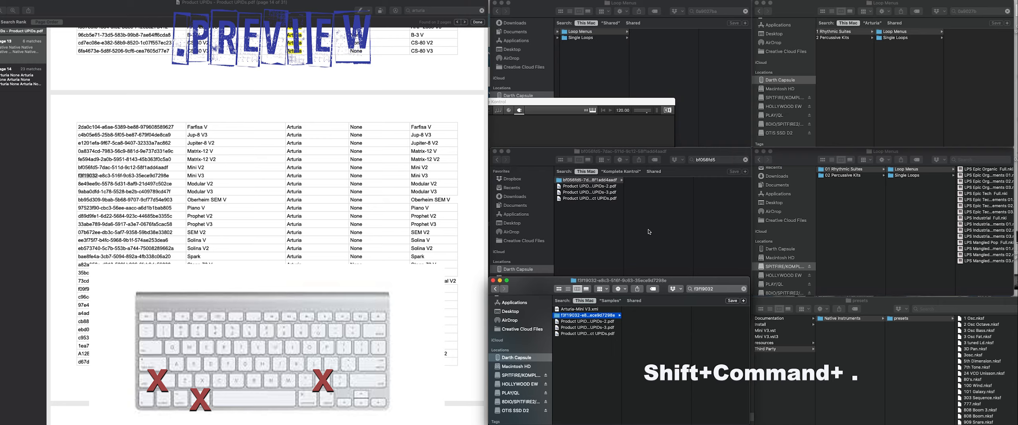
key("shift+super+period")
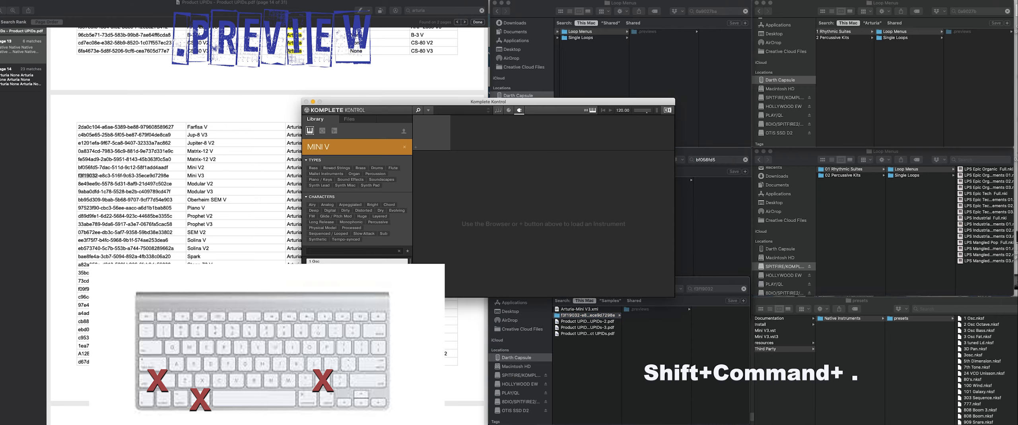
left_click_drag(513, 101, 309, 140)
left_click(645, 183)
left_click(645, 184)
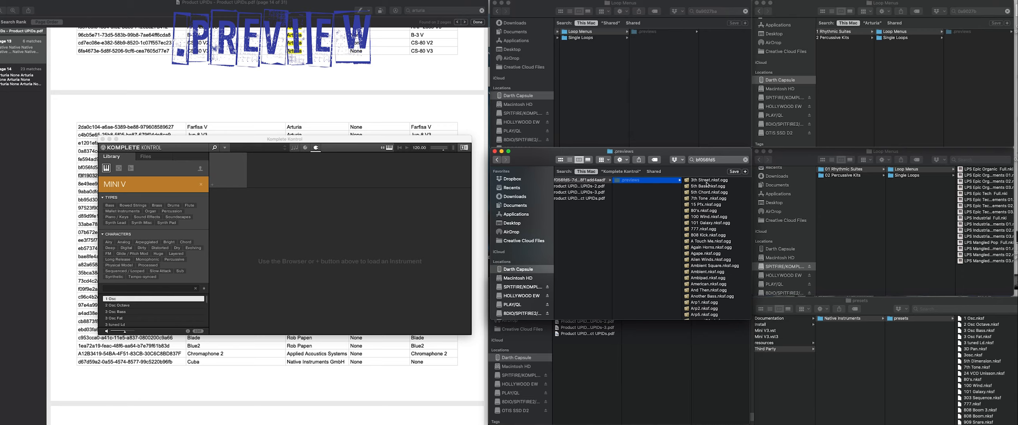
Copy the hidden previews folder from the f3f19032 folder into Mini V3's Native Instruments presets folder
left_click(657, 363)
left_click(636, 310)
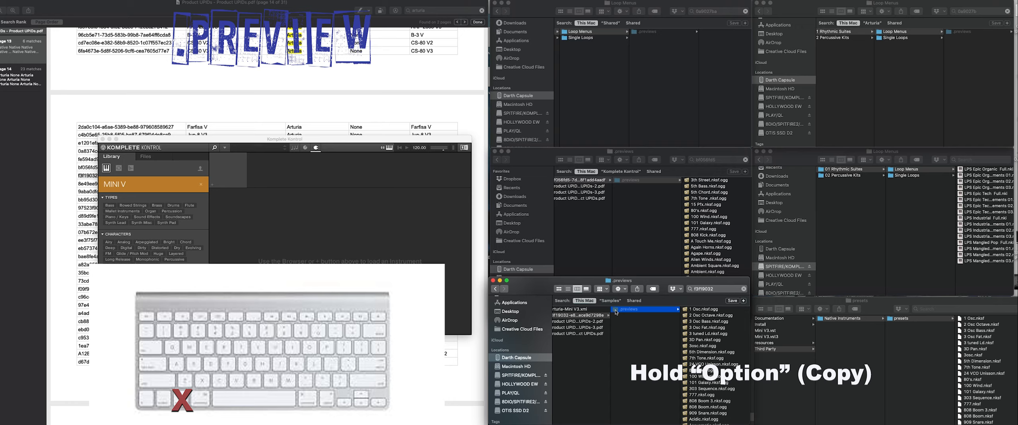
left_click_drag(616, 309, 971, 335)
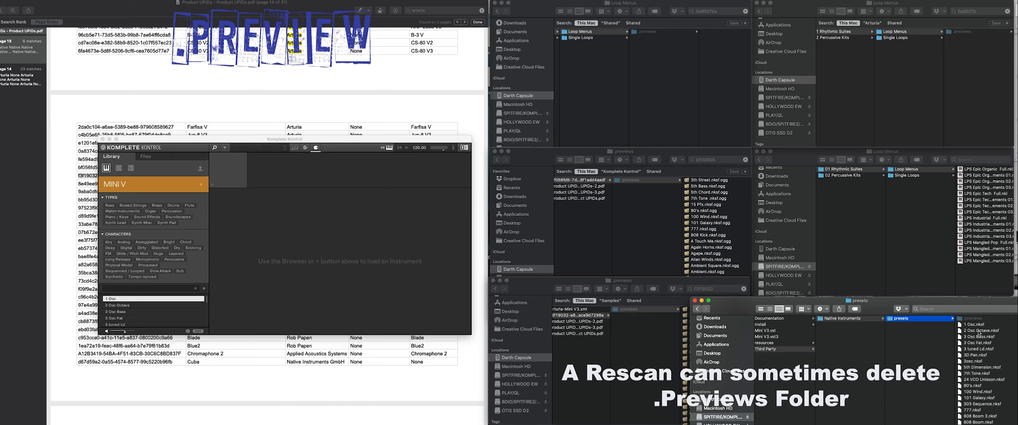
left_click_drag(923, 302, 919, 285)
Select the 1 Osc preset in Komplete Kontrol and step down through the next Mini V presets to test their previews
left_click(159, 300)
key("Down")
key("Down")
key("Down")
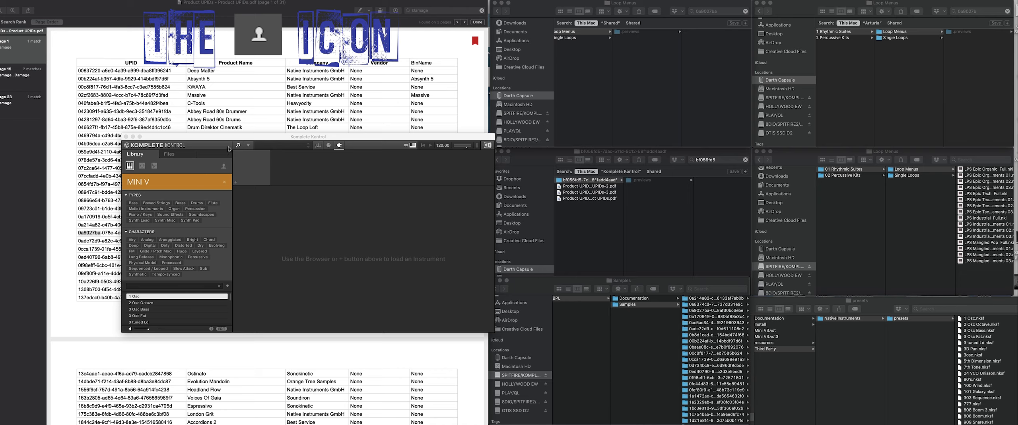
Clear the Mini V filter in Komplete Kontrol and look through the factory list of sampled instruments and synthesizers
left_click_drag(226, 138, 262, 139)
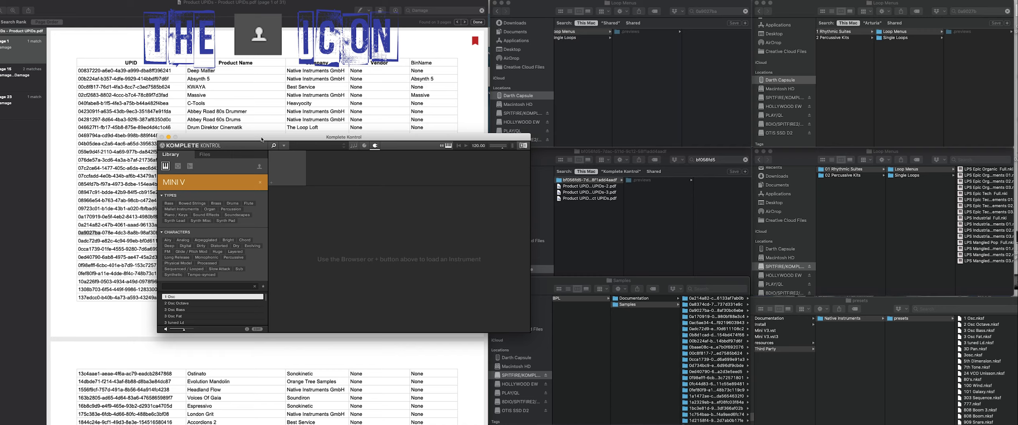
left_click(260, 183)
left_click(204, 184)
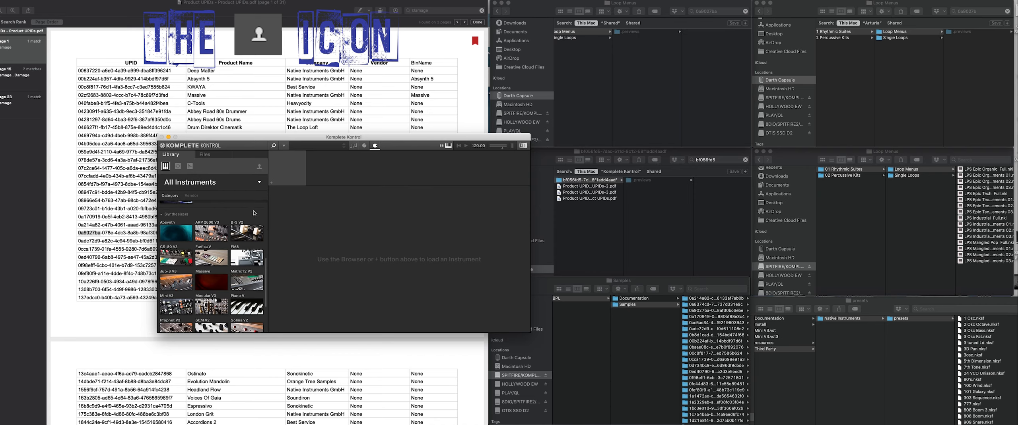
left_click_drag(267, 279, 267, 222)
scroll(266, 222, "down", 3)
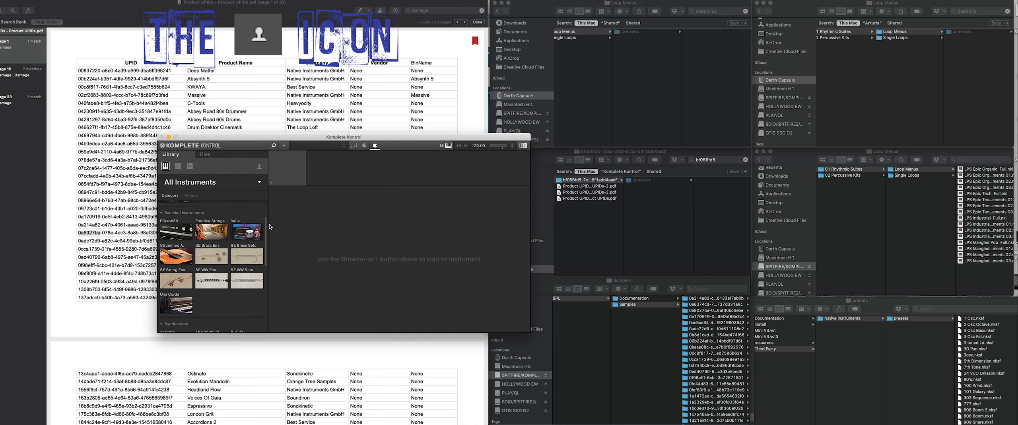
left_click(200, 184)
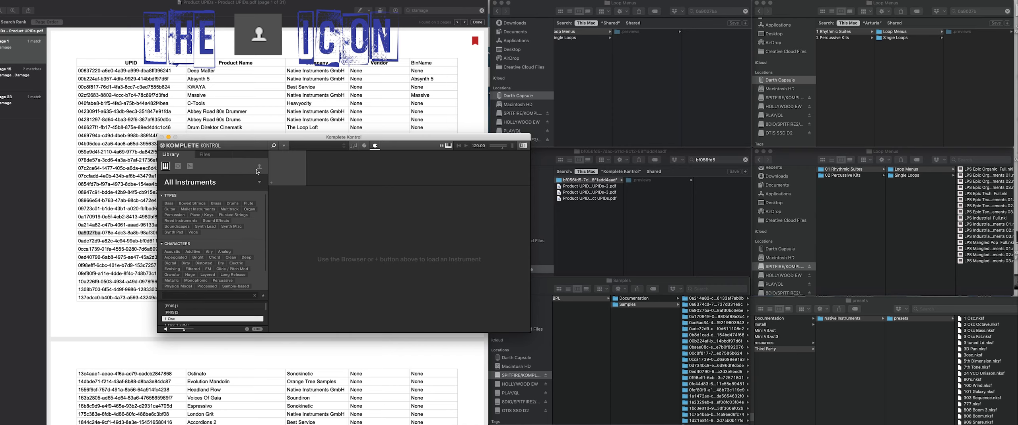
Switch between the user and factory content and compare the instruments each one lists
left_click(259, 168)
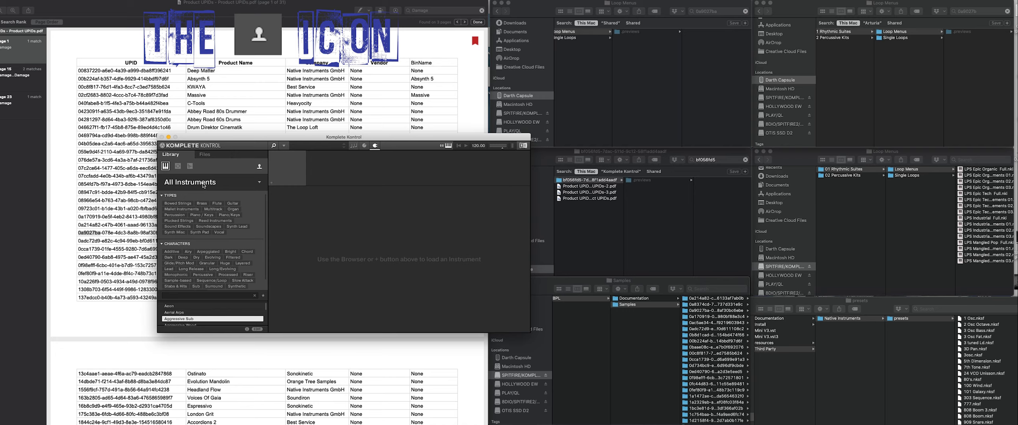
left_click(204, 186)
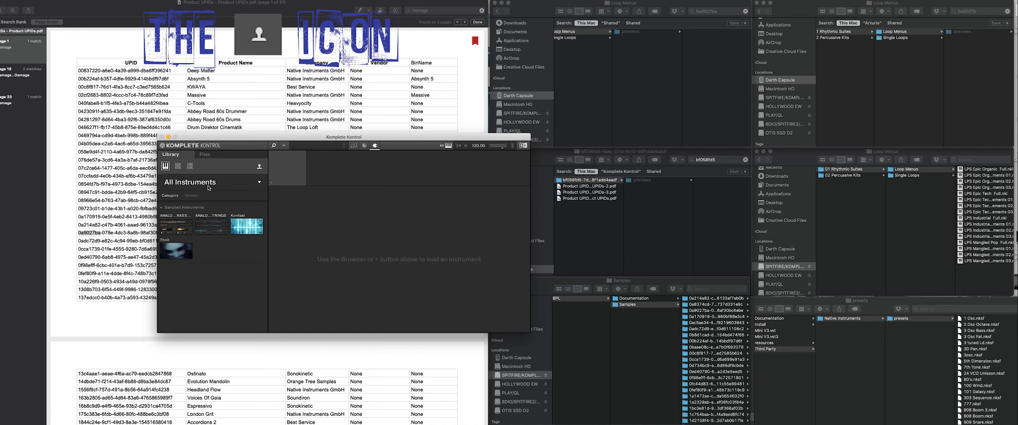
left_click(260, 167)
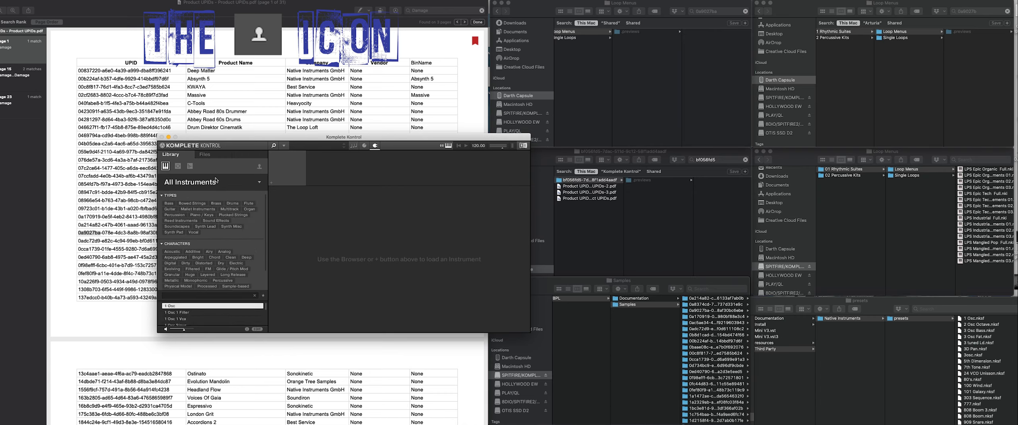
left_click(206, 185)
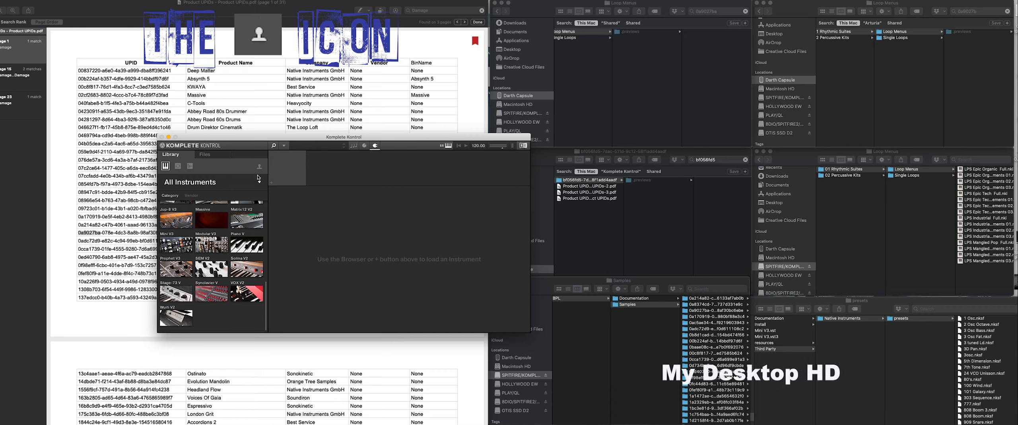
left_click_drag(266, 293, 257, 158)
left_click(208, 183)
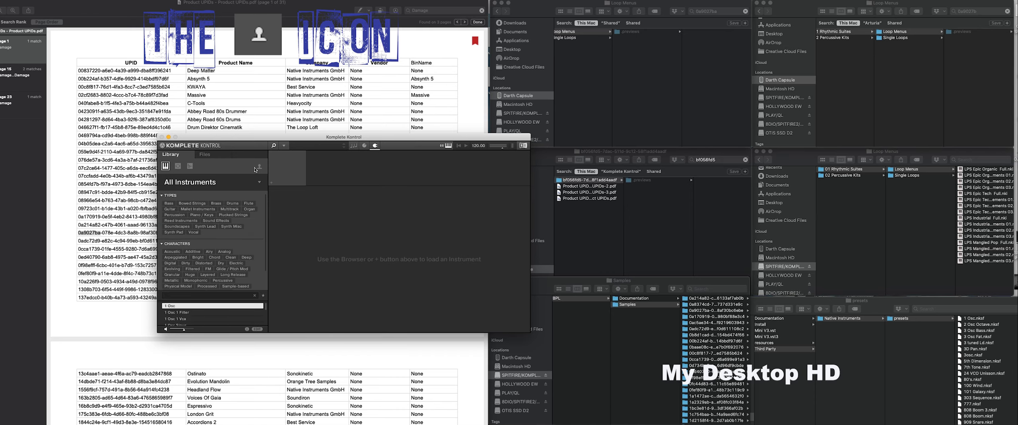
left_click(259, 166)
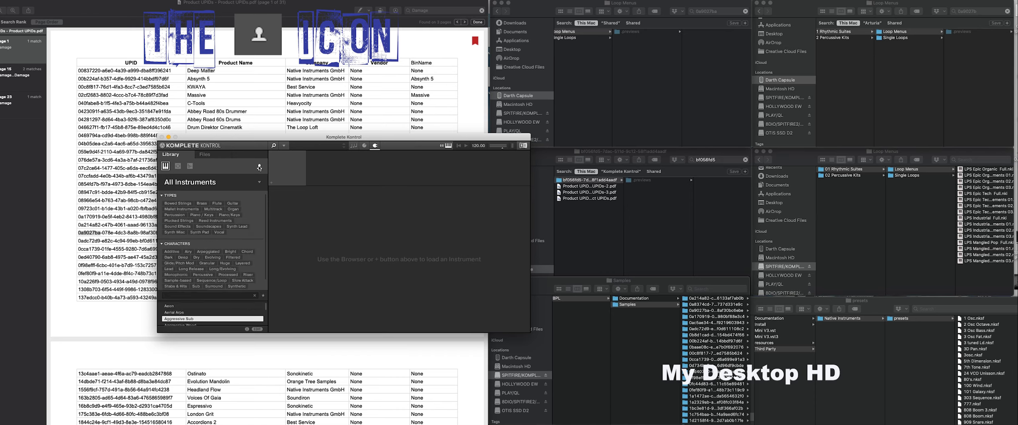
left_click(215, 183)
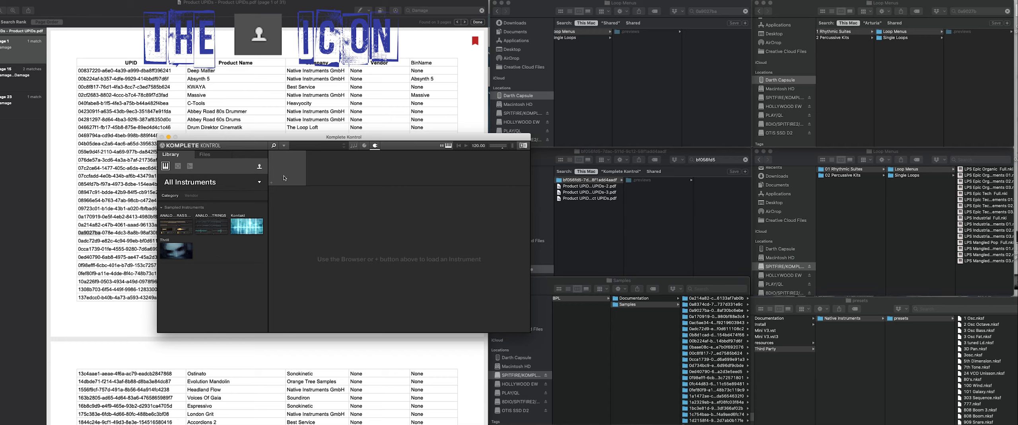
Examine the user library locations and folder chooser in the Library preferences, cancel without adding a folder, and return to the factory content
left_click(285, 149)
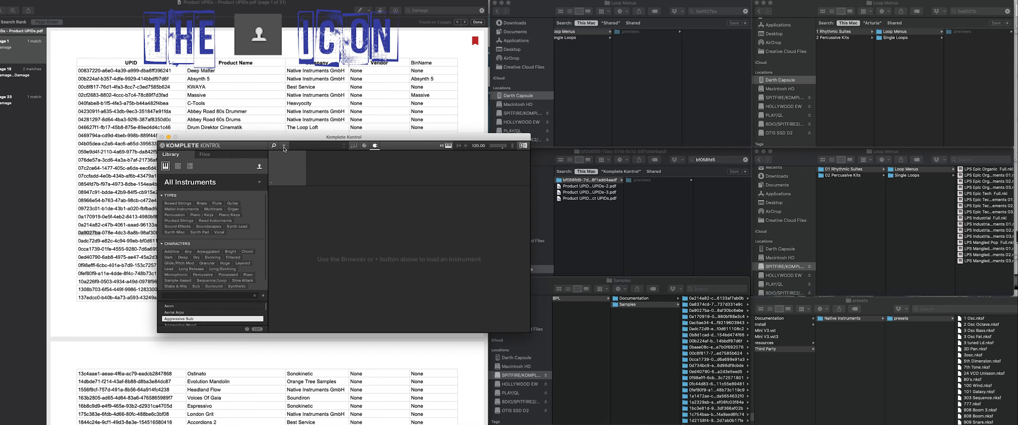
mouse_move(293, 164)
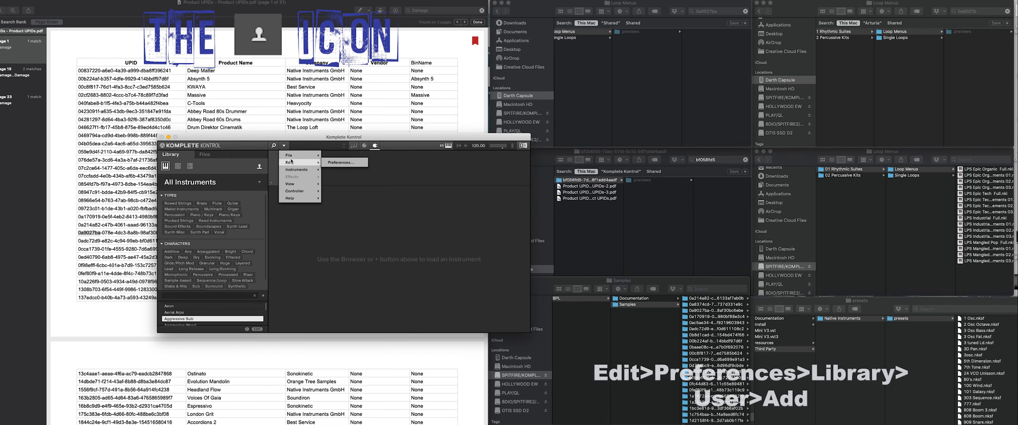
left_click(348, 163)
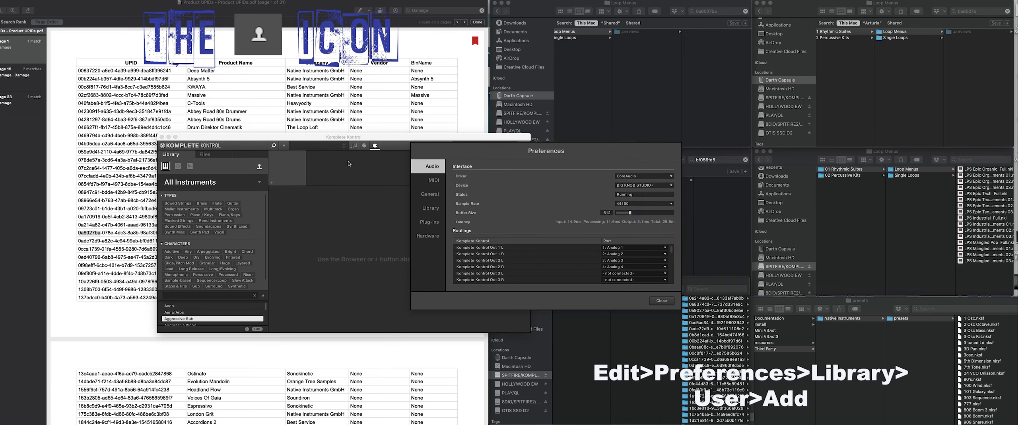
left_click(431, 208)
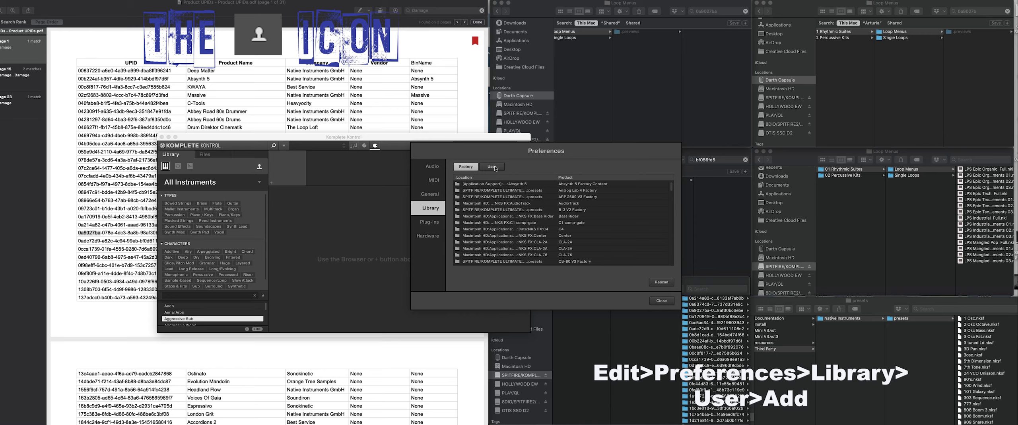
left_click(495, 167)
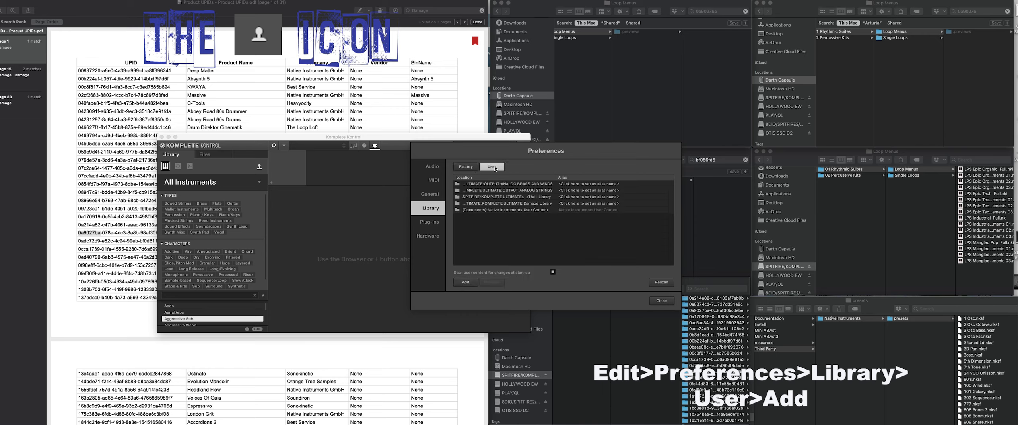
left_click(466, 282)
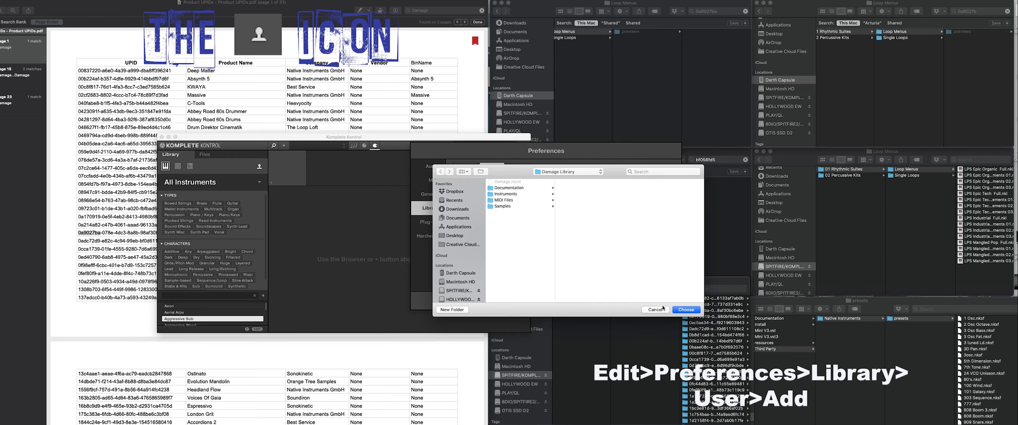
left_click(657, 310)
left_click(663, 301)
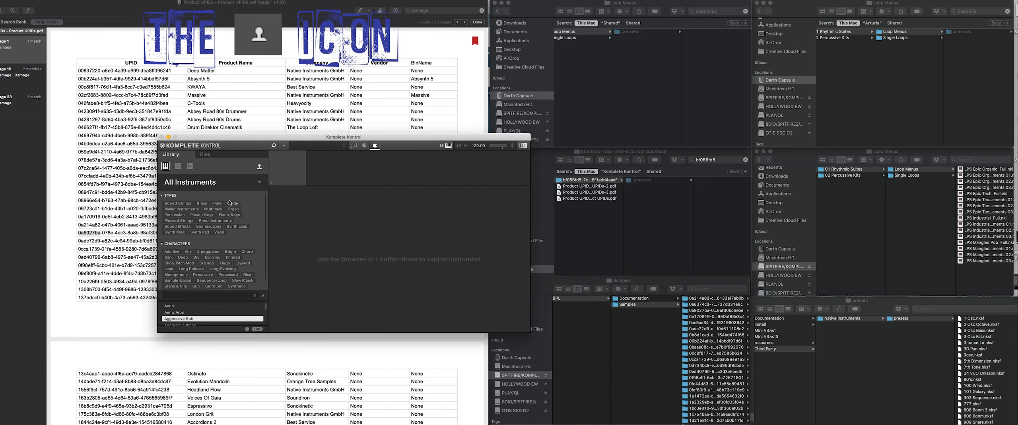
left_click(260, 168)
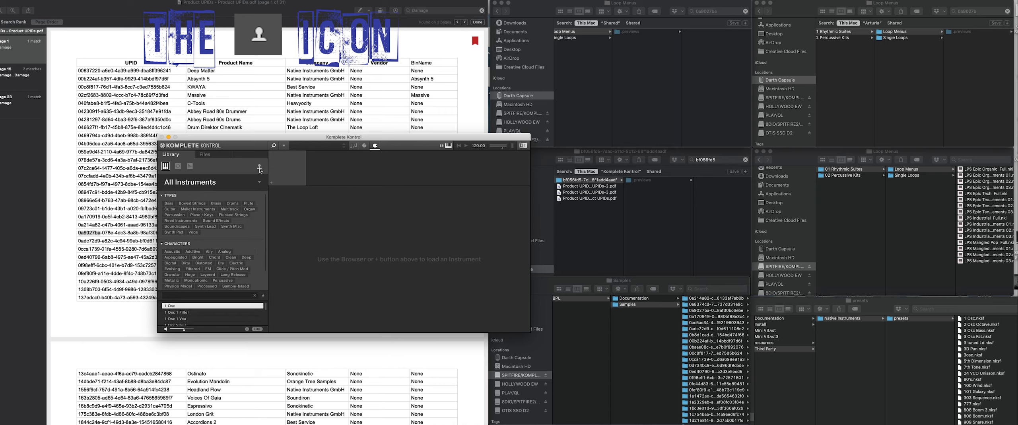
Toggle repeatedly between the factory and user content and compare the types, characters and presets each one offers
left_click(260, 168)
left_click(259, 169)
left_click(260, 168)
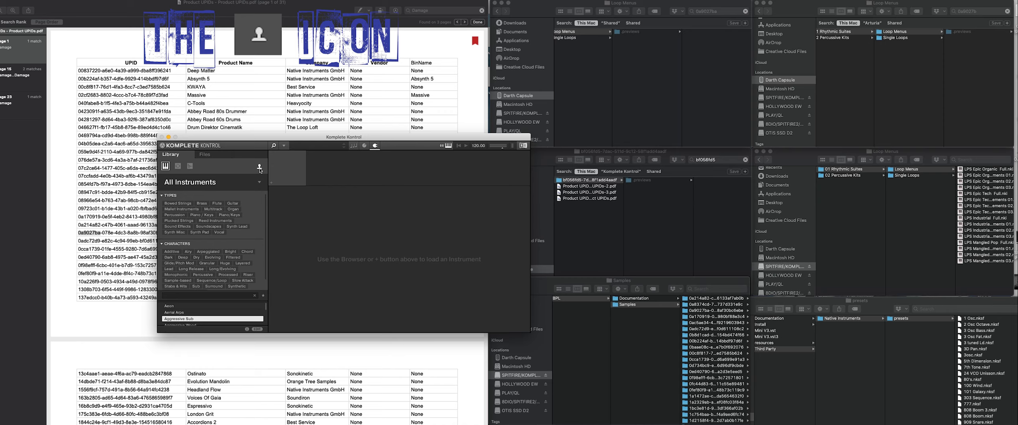
left_click(259, 169)
left_click(260, 168)
left_click(259, 169)
left_click(260, 169)
left_click(260, 168)
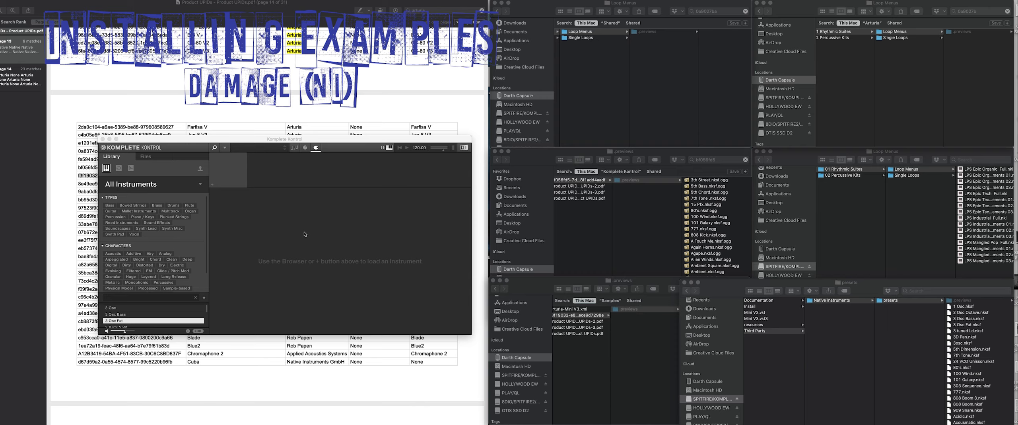
Look through the factory instrument list, then display the user content and its instruments
left_click(141, 188)
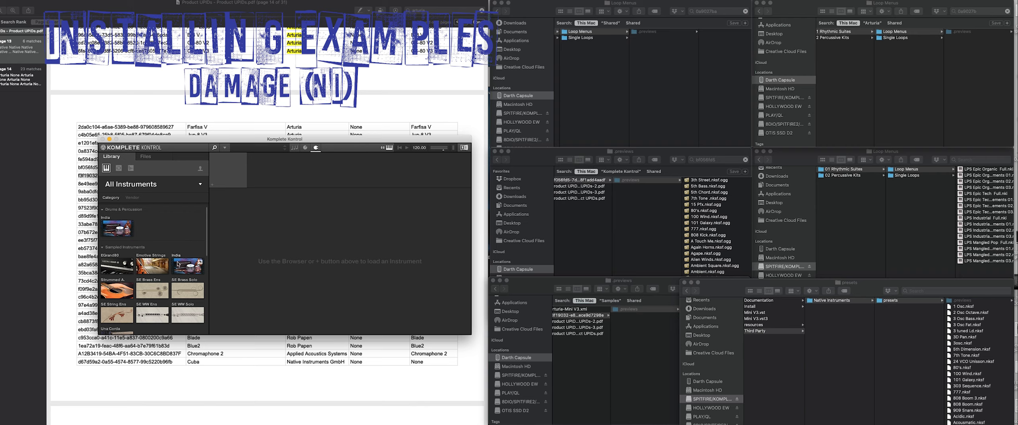
left_click_drag(207, 238, 207, 250)
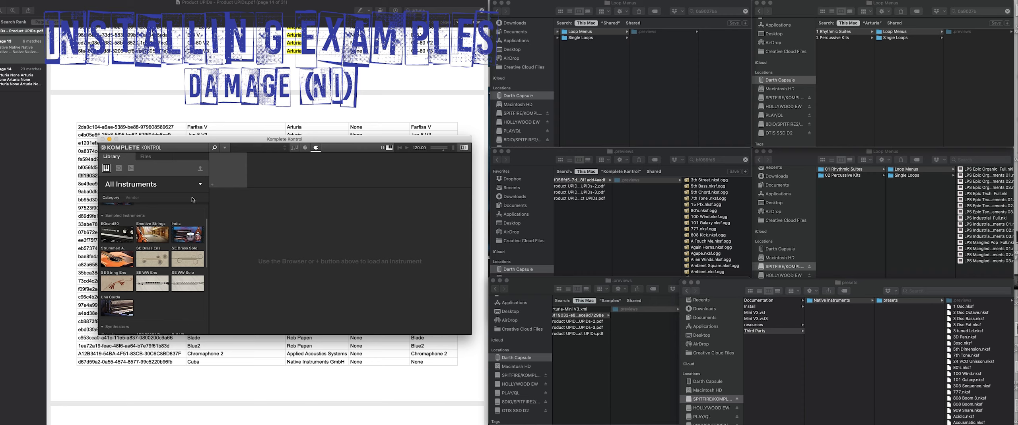
scroll(207, 241, "up", 3)
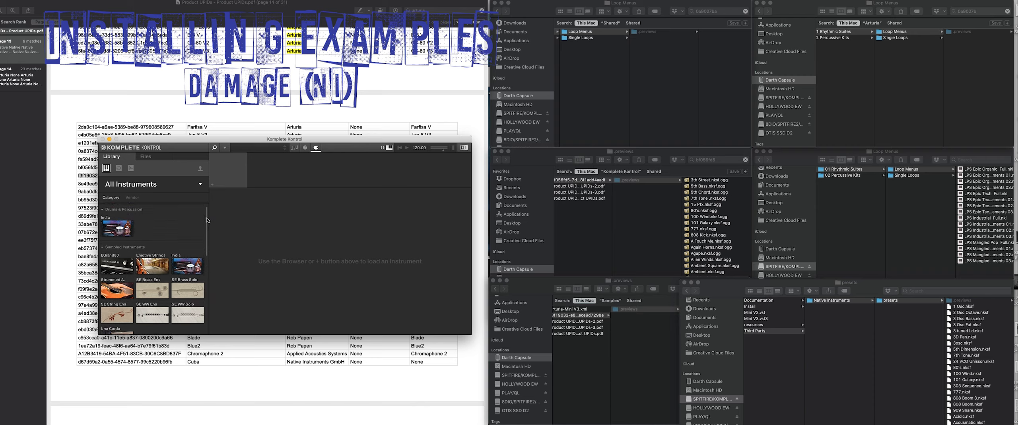
left_click(201, 170)
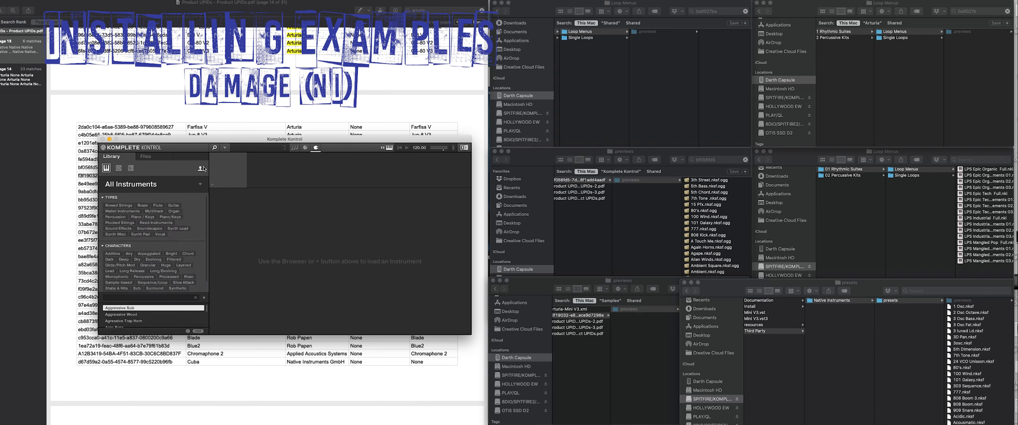
left_click(201, 170)
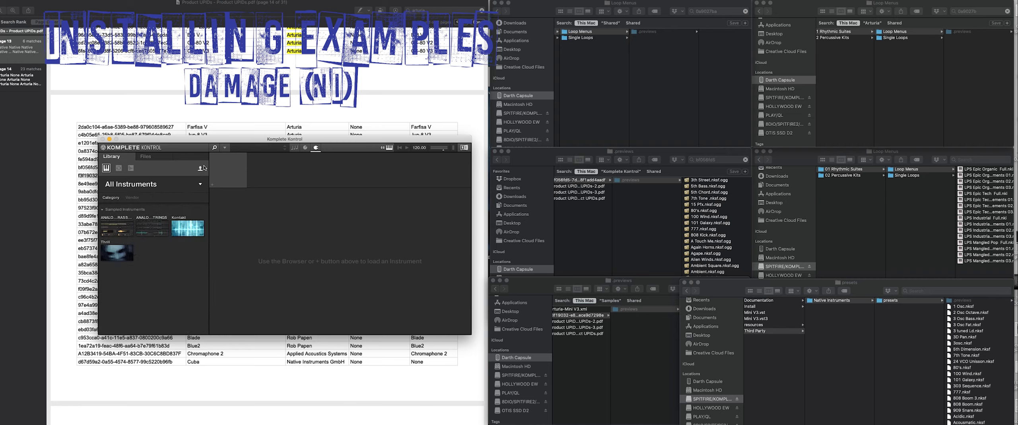
Open the preferences over the main window and display the user locations of the Library settings
left_click(225, 147)
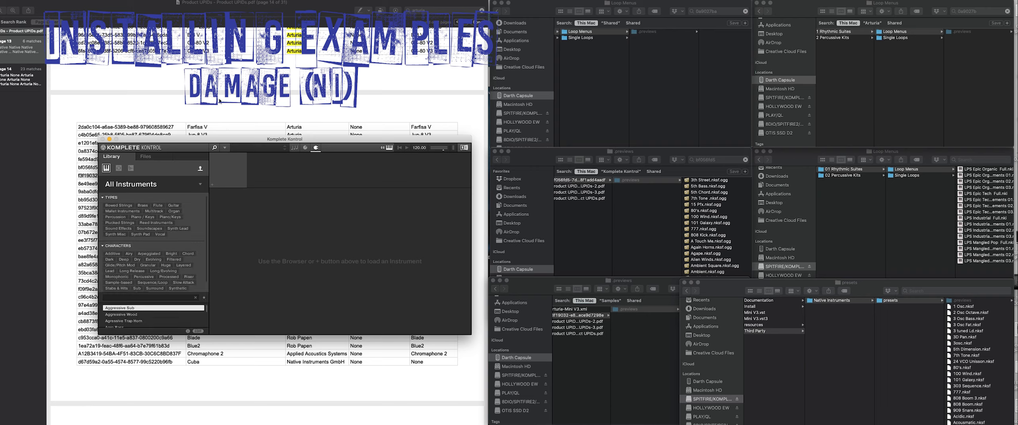
left_click(225, 148)
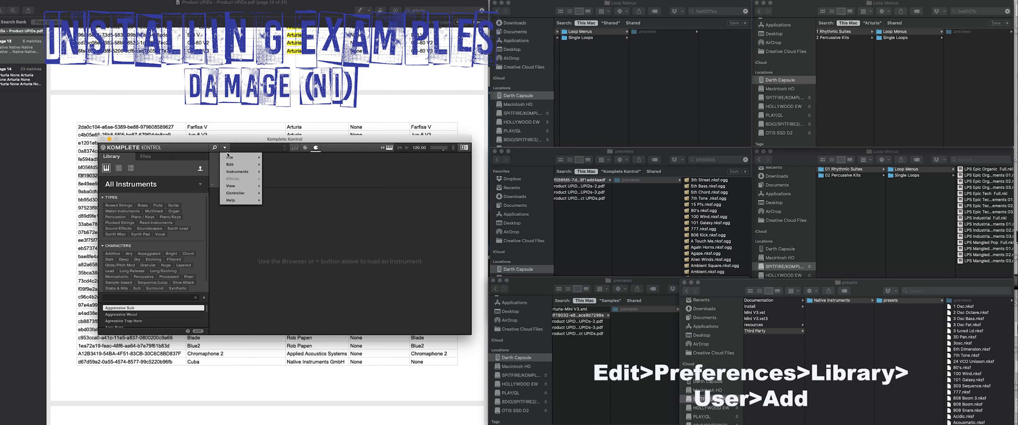
mouse_move(233, 165)
left_click(279, 164)
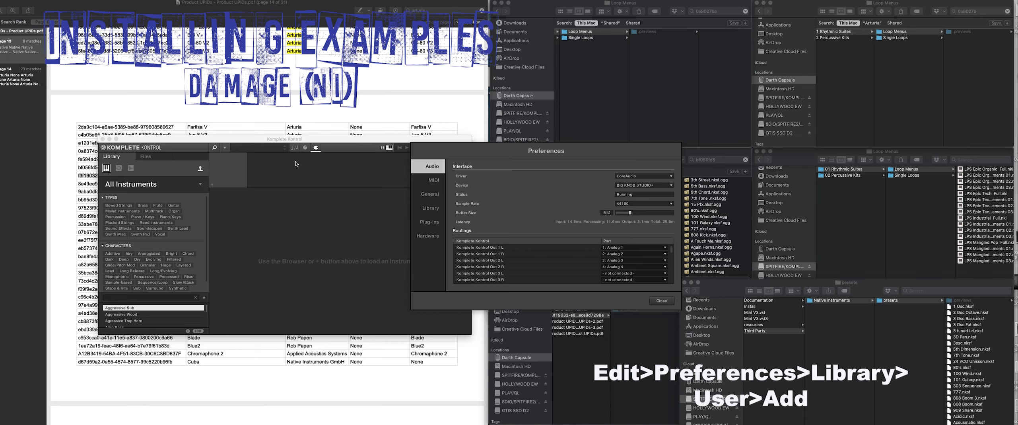
left_click_drag(470, 157, 223, 174)
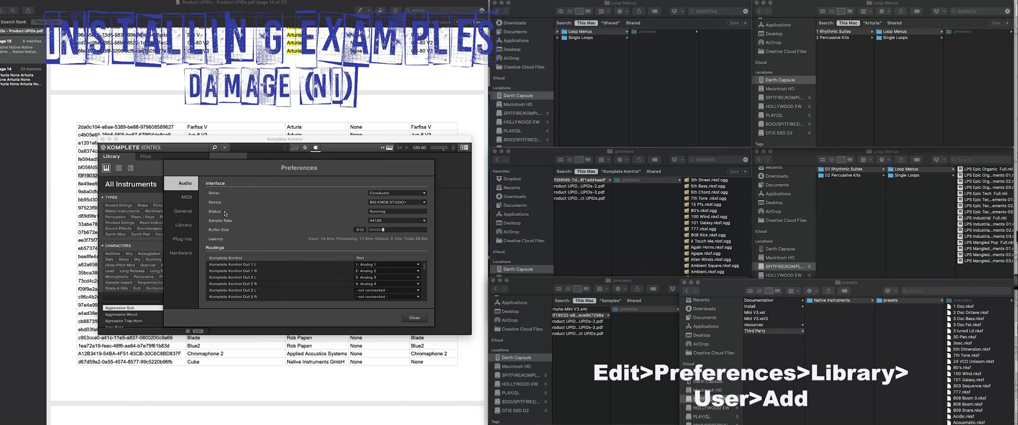
left_click(184, 225)
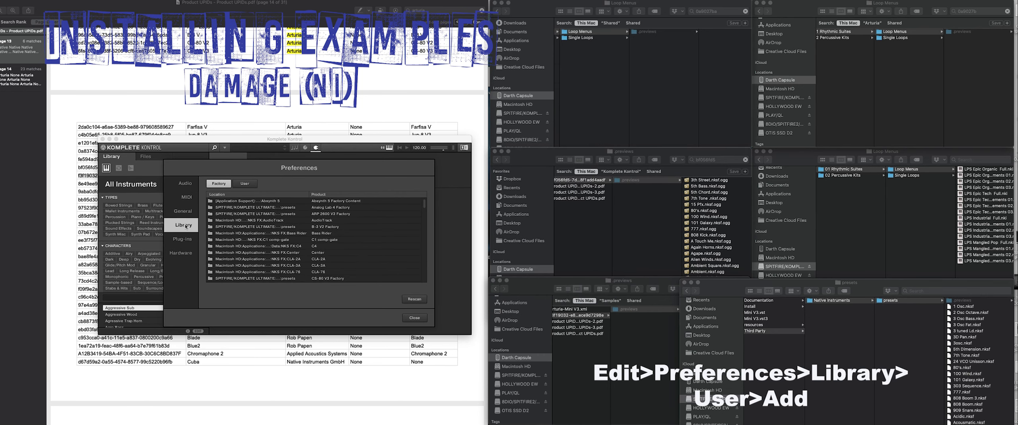
left_click(245, 184)
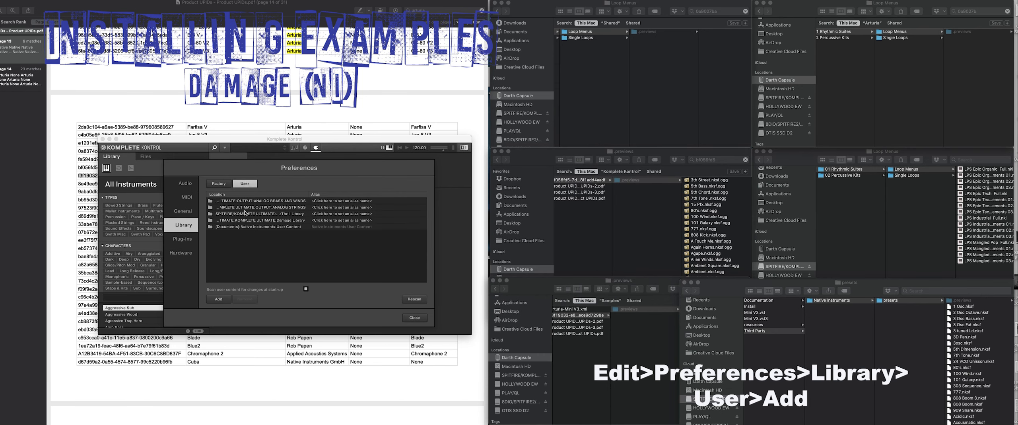
Choose the Damage Library folder as a user content location and select its entry in the list
left_click(225, 298)
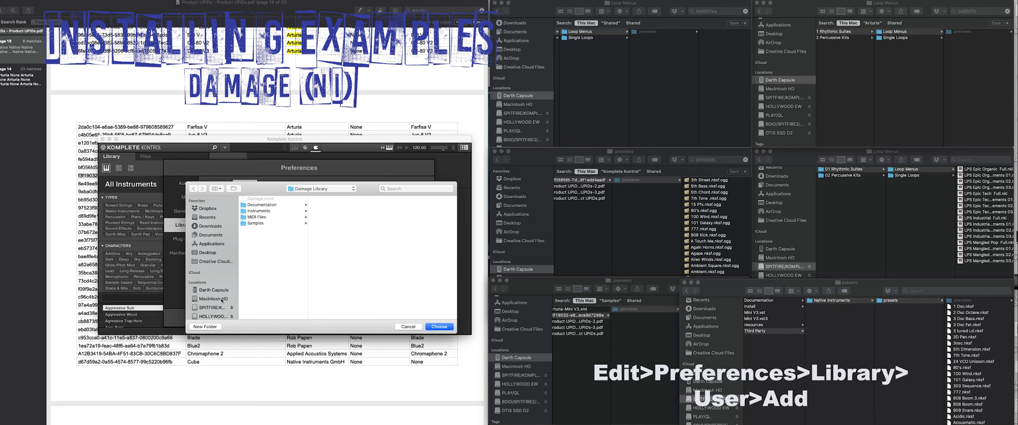
left_click(439, 326)
left_click(285, 221)
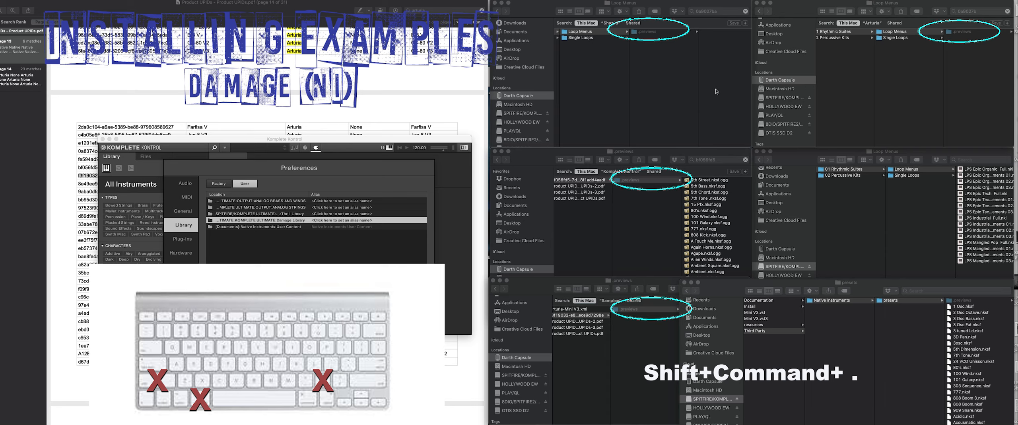
Switch to Finder, turn the display of hidden files off, and turn it on again
left_click(710, 94)
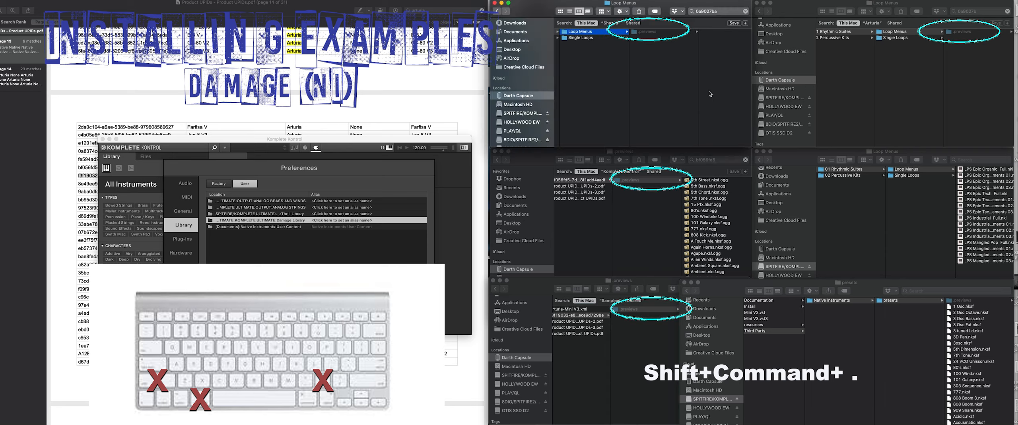
key("shift+super+period")
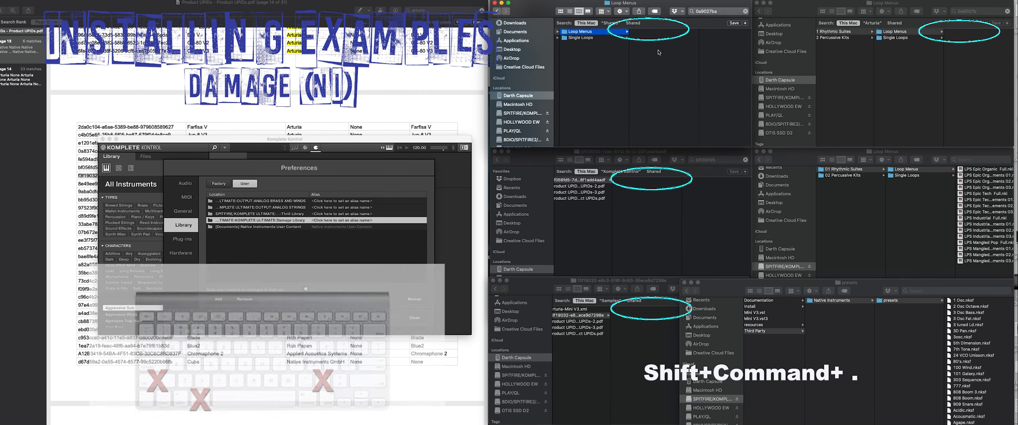
key("shift+super+period")
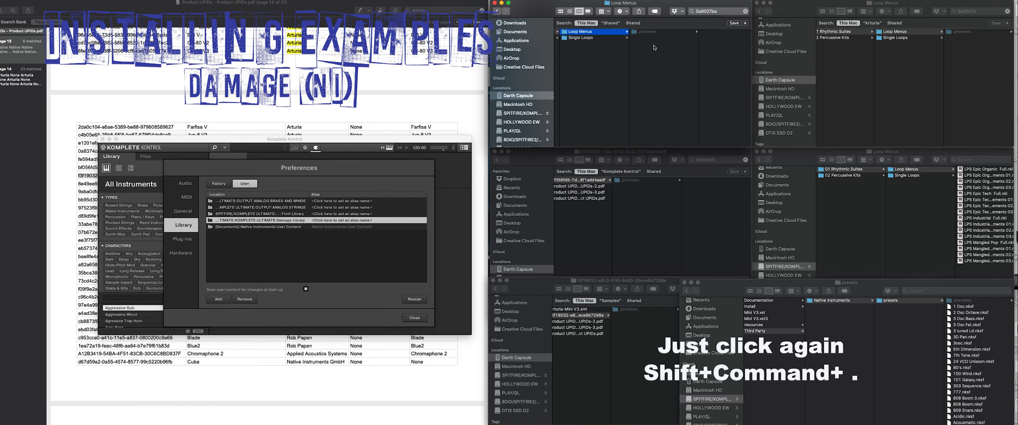
scroll(654, 47, "left", 3)
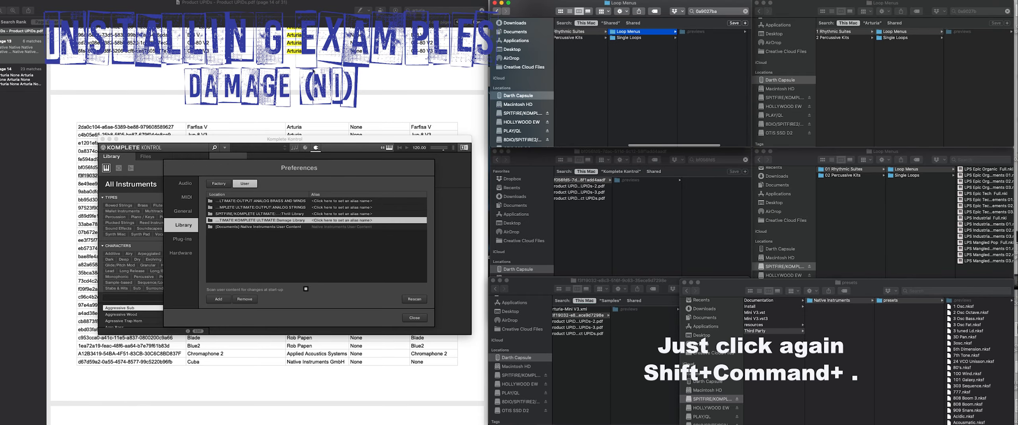
Search the Product UPIDs PDF for "Damage" and select the beginning of that product's UPID
left_click(313, 71)
scroll(306, 199, "up", 20)
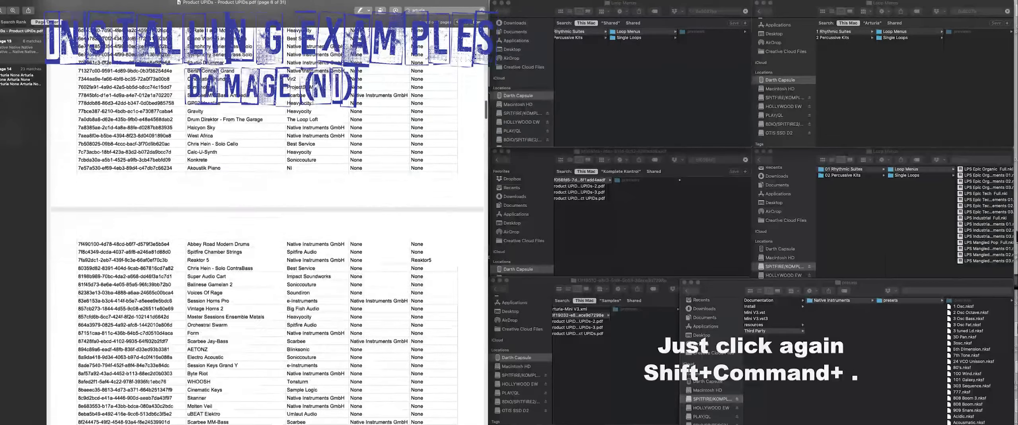
scroll(429, 72, "up", 20)
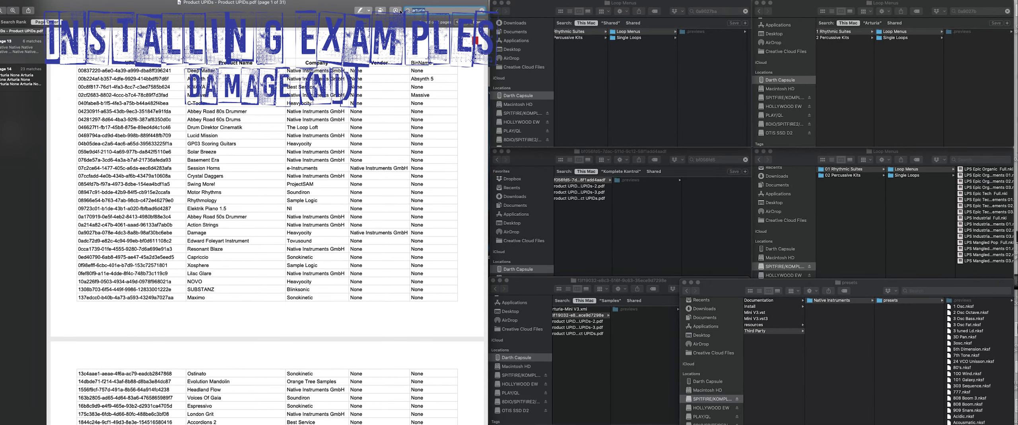
type("Damage")
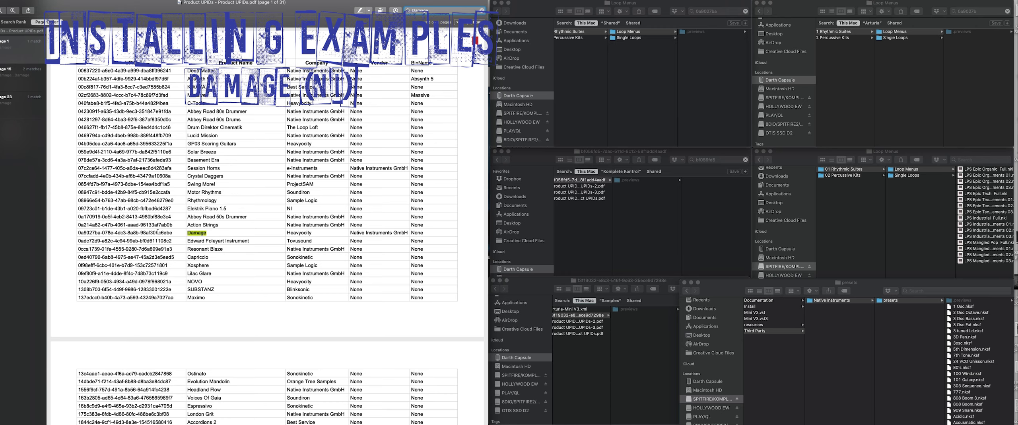
left_click_drag(80, 232, 93, 232)
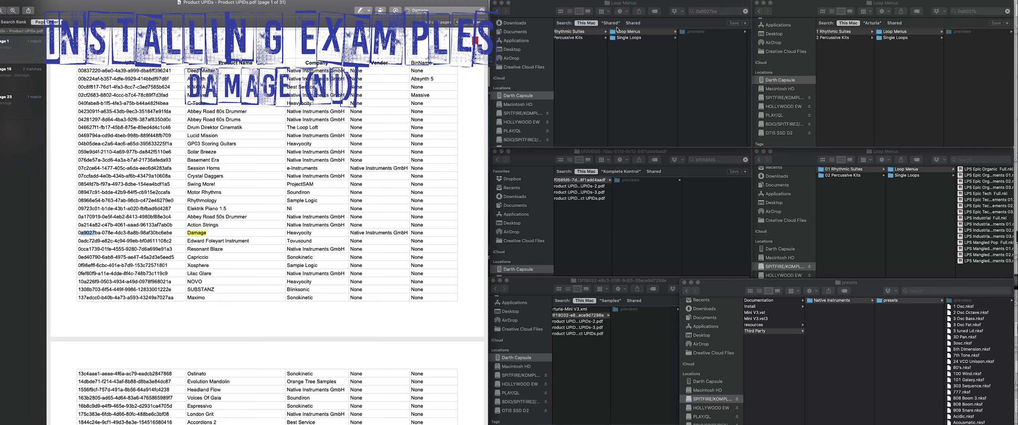
In the Finder search for 0a9027ba, follow Instruments, 01 Rhythmic Suites and Loop Menus, and open the hidden previews folder
left_click(711, 11)
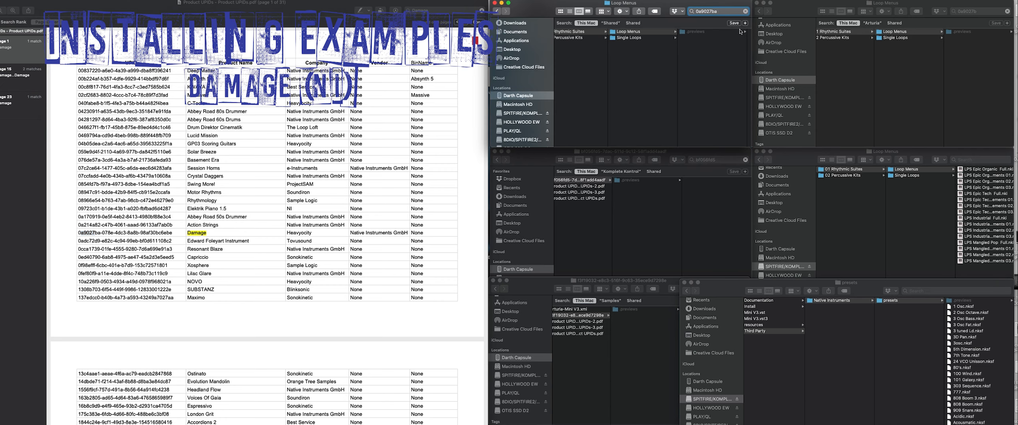
scroll(629, 36, "left", 5)
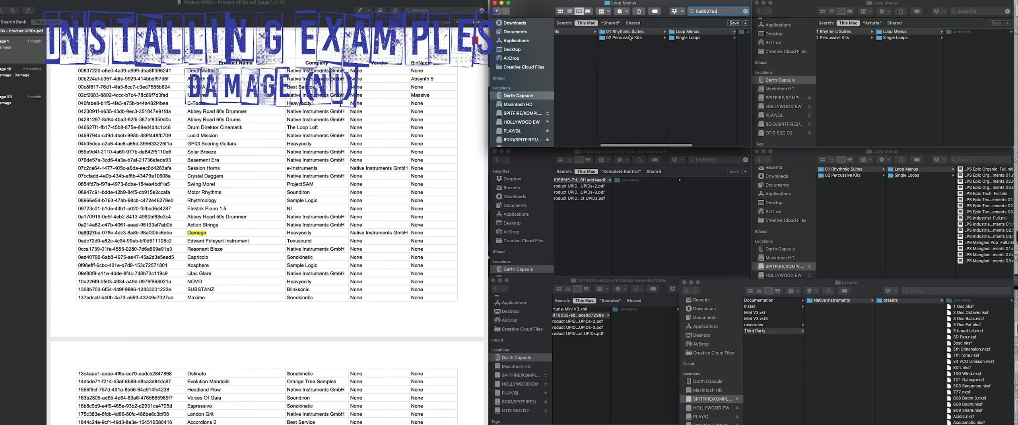
scroll(630, 35, "left", 1)
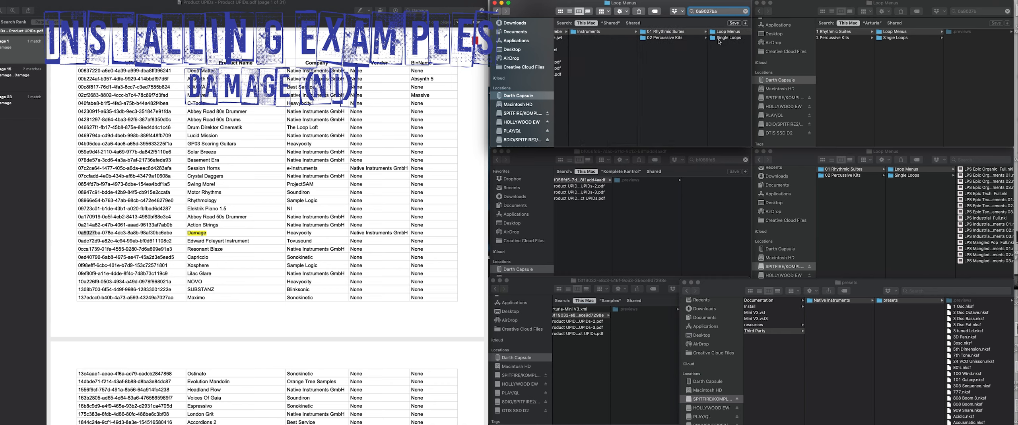
scroll(637, 36, "right", 3)
scroll(644, 35, "right", 2)
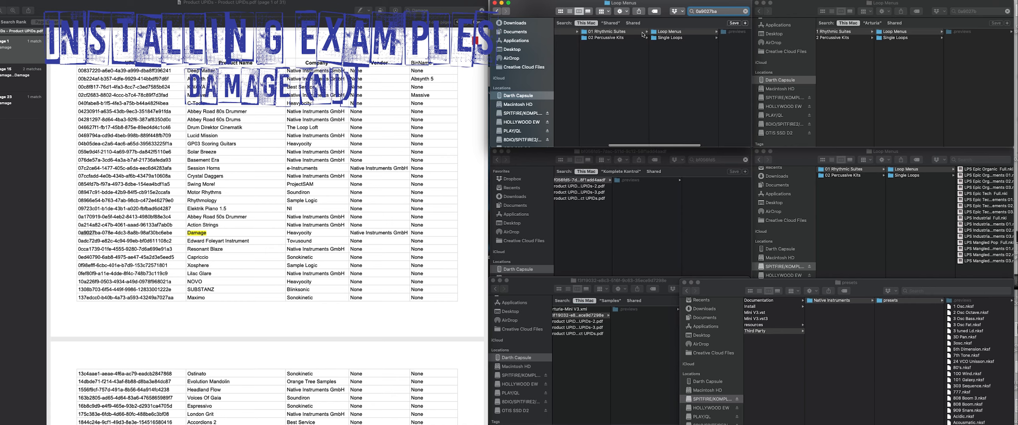
scroll(663, 40, "right", 1)
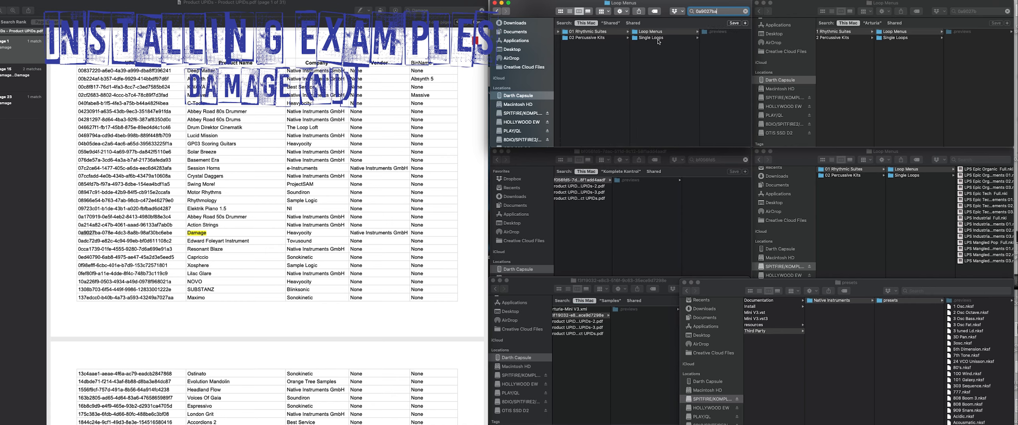
scroll(658, 41, "right", 3)
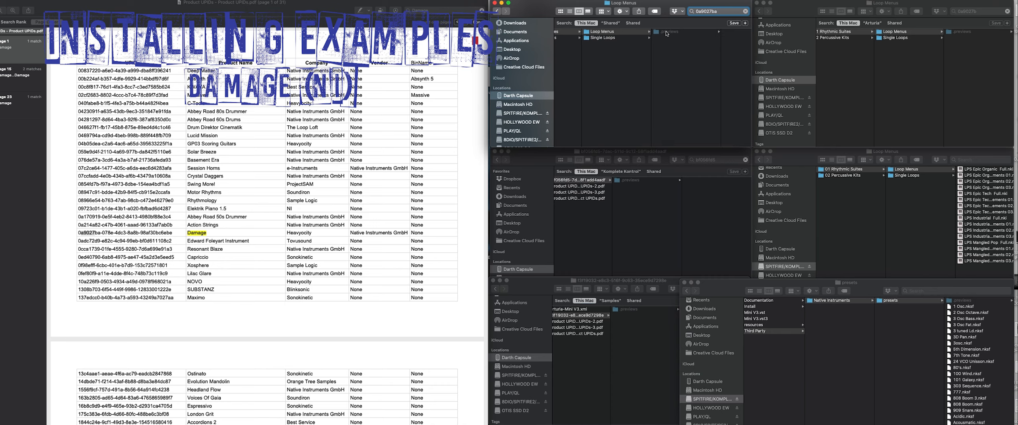
left_click(667, 33)
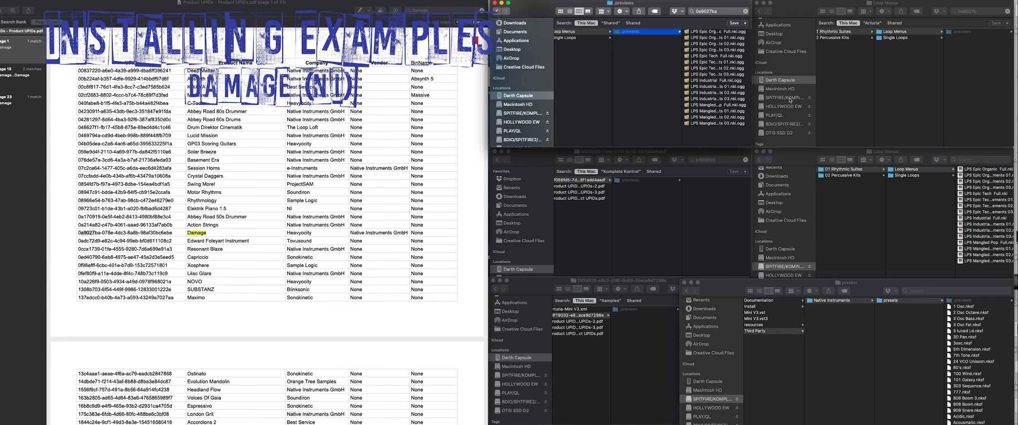
In the second Finder search window, go from the Damage UPID folder through Instruments, 01 Rhythmic Suites and Loop Menus, and open previews
scroll(880, 85, "left", 4)
scroll(880, 85, "left", 2)
scroll(879, 85, "right", 3)
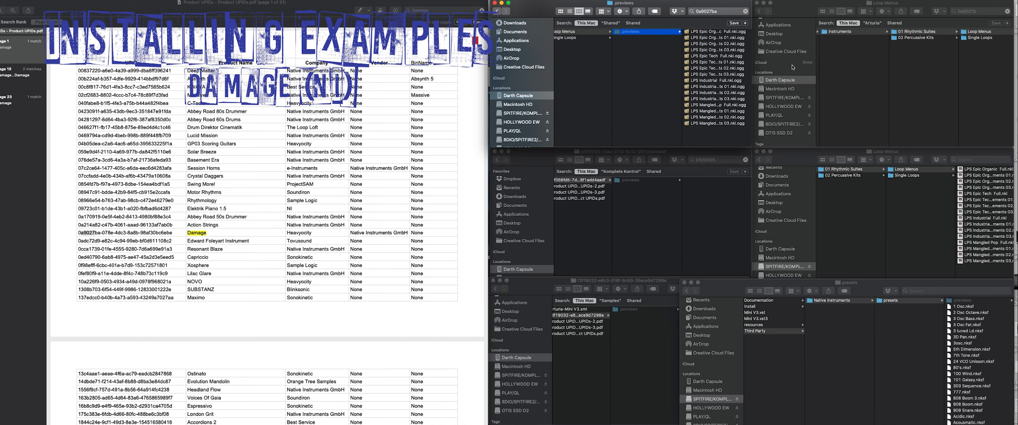
left_click(858, 33)
scroll(858, 33, "left", 3)
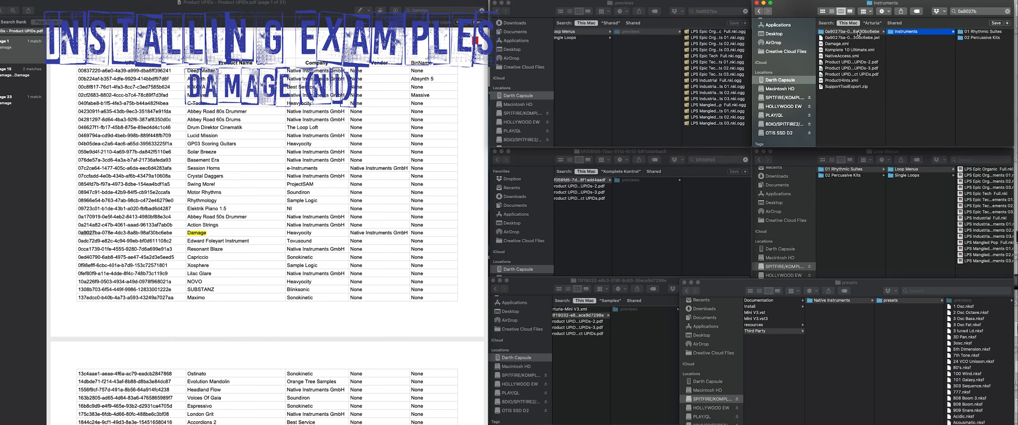
scroll(912, 36, "right", 3)
left_click(922, 32)
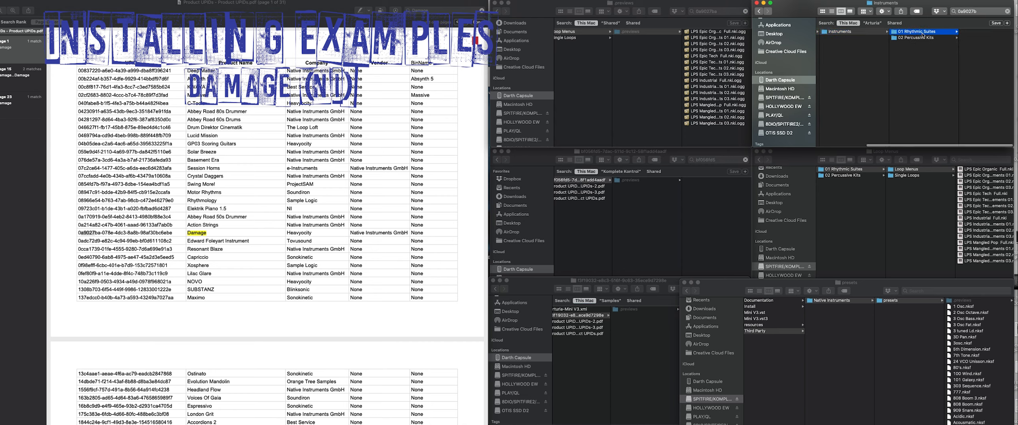
left_click(964, 32)
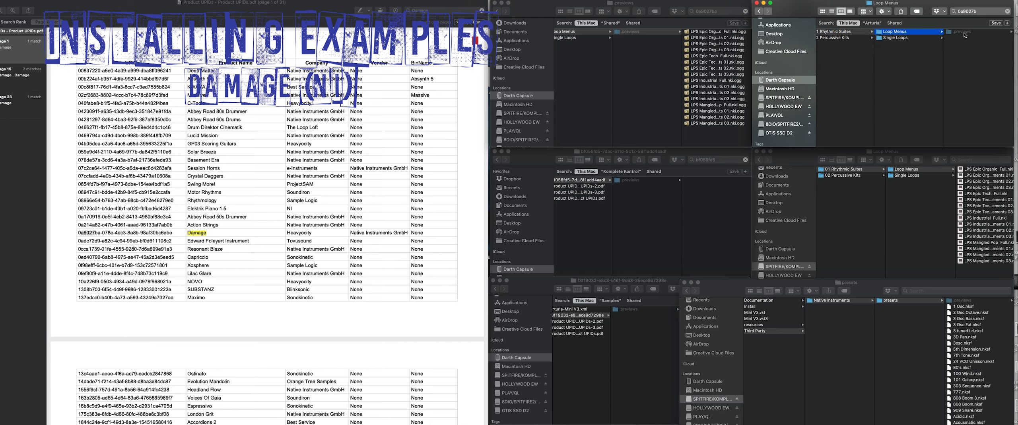
left_click(964, 33)
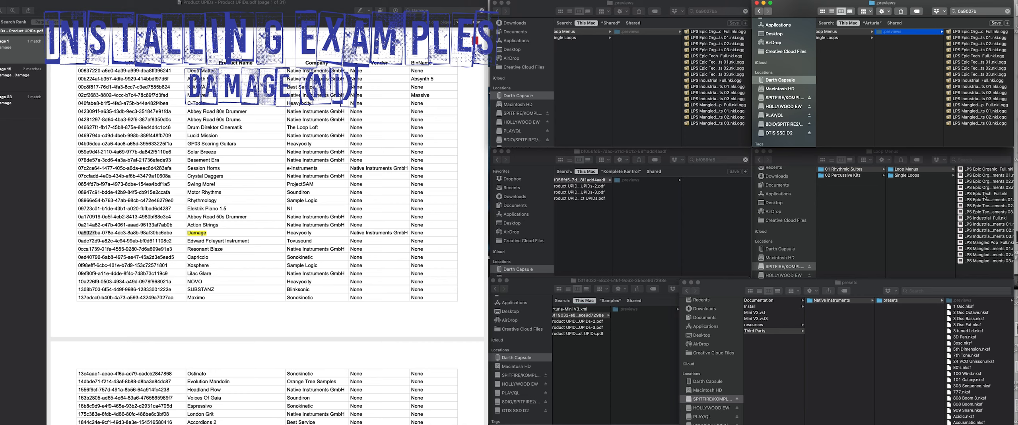
Copy the hidden previews folder from the UPID window's Loop Menus into the Loop Menus folder of the Damage library
left_click(915, 178)
left_click(966, 170)
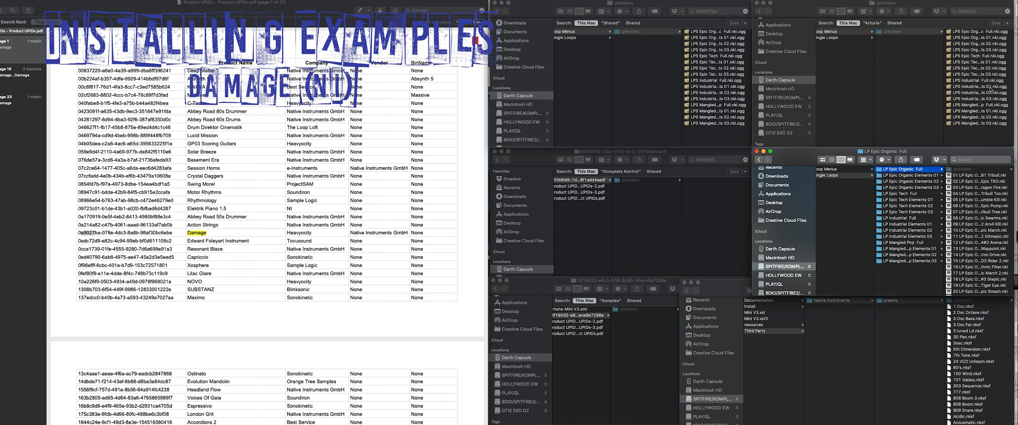
left_click(847, 170)
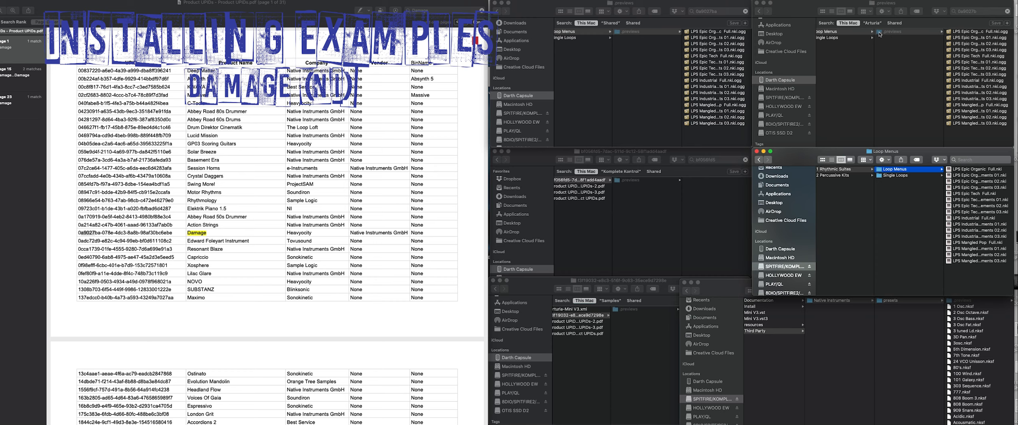
left_click_drag(878, 35, 973, 182)
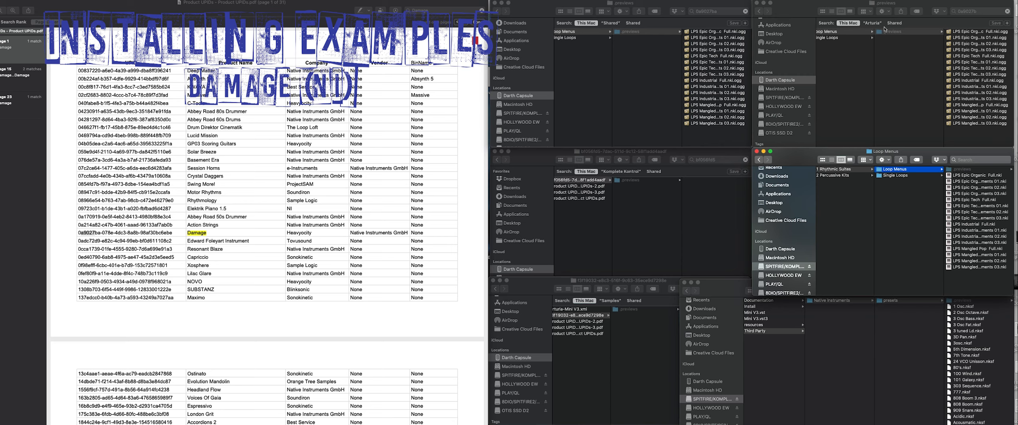
Open the Single Loops folder in both the Damage UPID window and the Damage library window
scroll(893, 62, "left", 3)
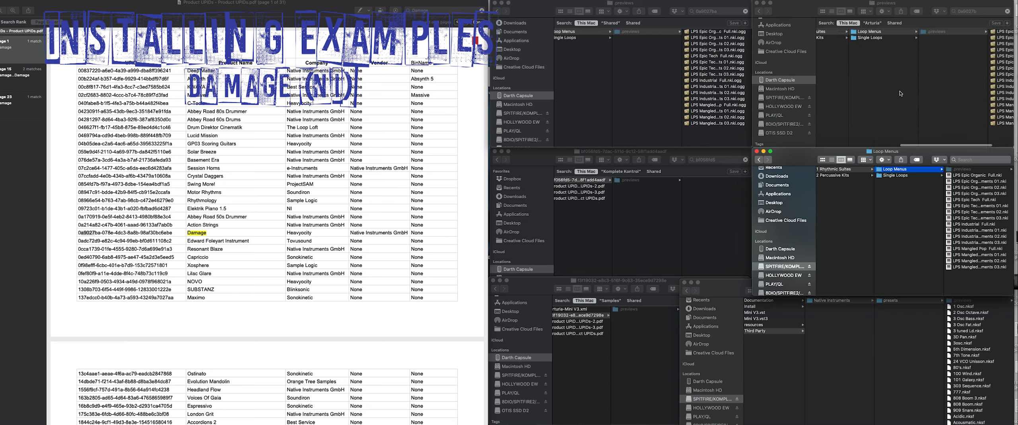
left_click(887, 39)
left_click(887, 39)
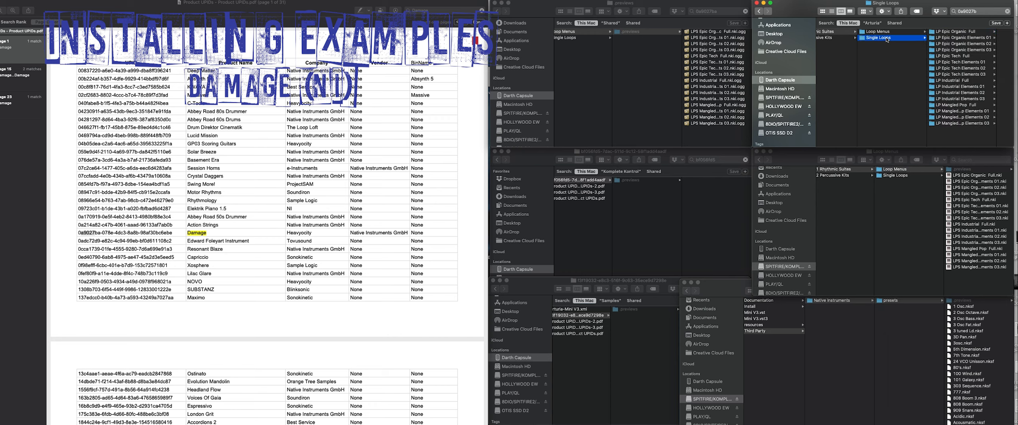
left_click(901, 178)
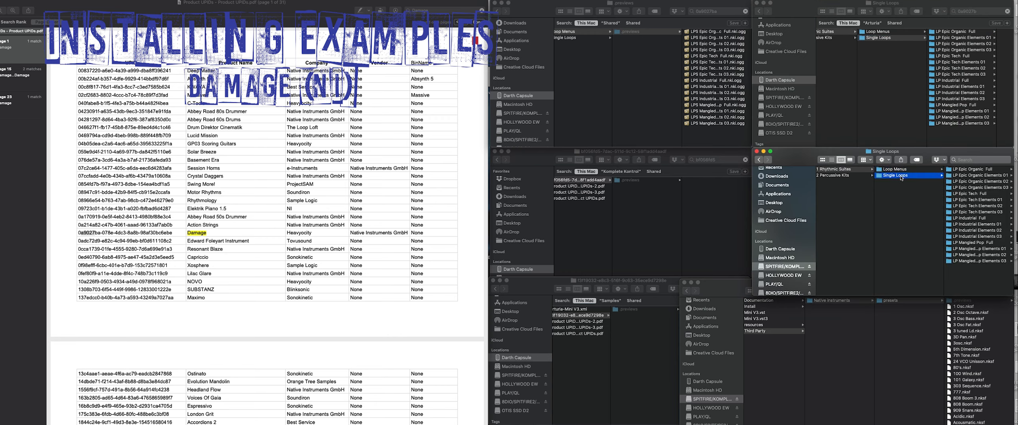
Examine the hidden previews folders in the library's LP Epic Organic Full and LP Epic Organic Elements 01 folders
left_click(968, 170)
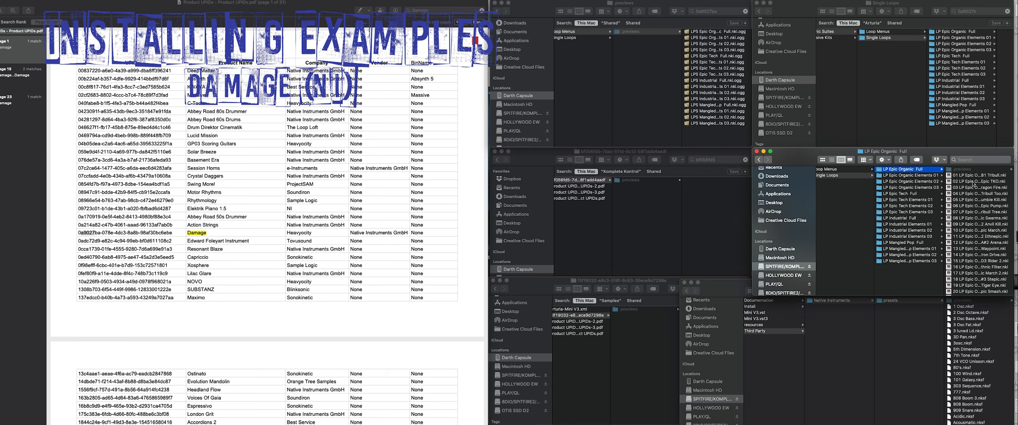
left_click(967, 170)
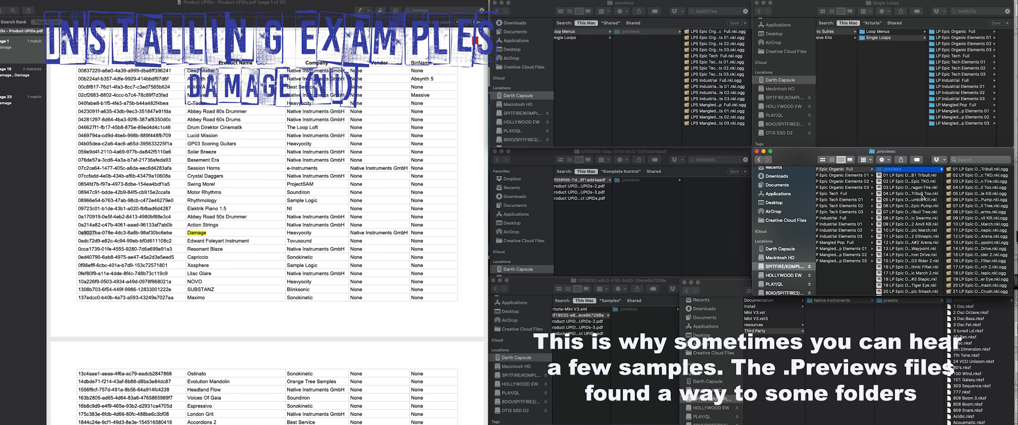
scroll(931, 191, "left", 2)
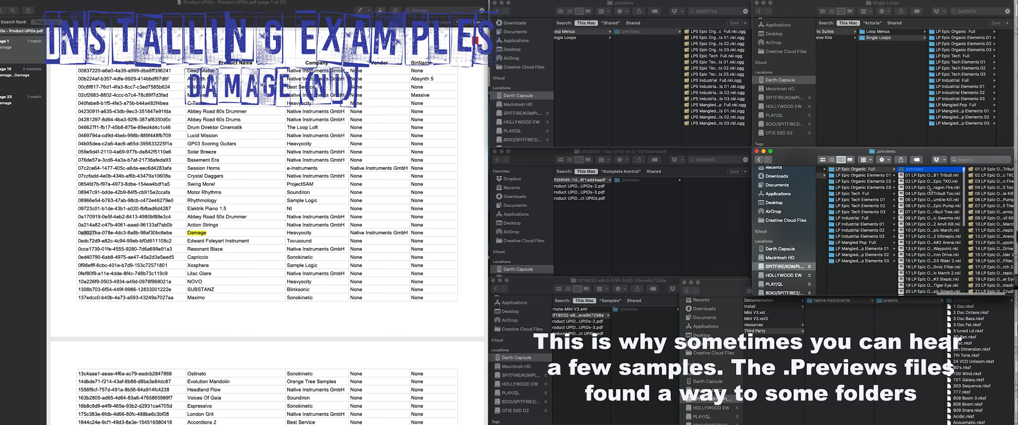
left_click(884, 176)
left_click(917, 170)
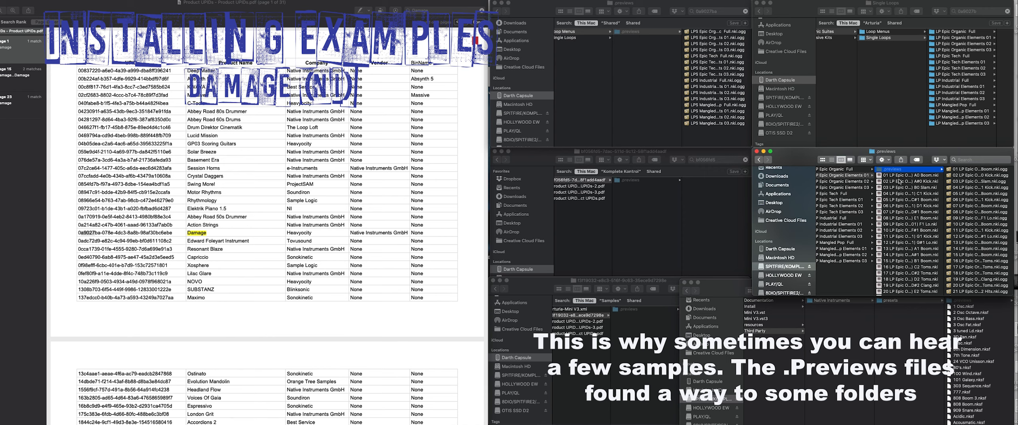
Try to copy the UPID previews folder of LP Epic Organic Elements 01 over the one in the matching library folder
left_click(948, 39)
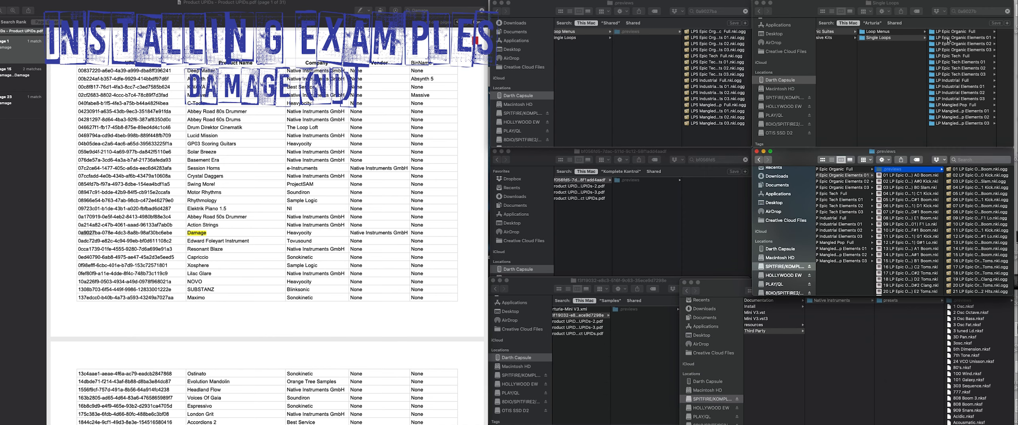
left_click(948, 38)
left_click(958, 34)
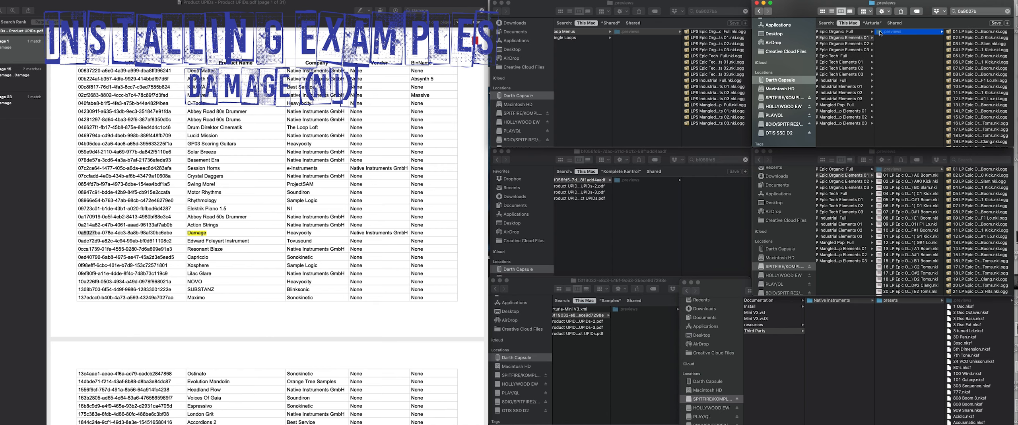
left_click_drag(879, 32, 898, 172)
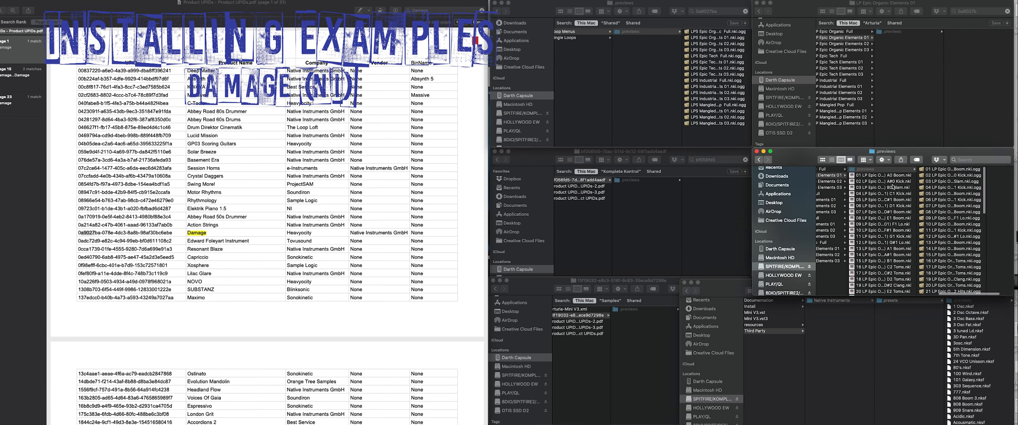
left_click_drag(880, 34, 895, 269)
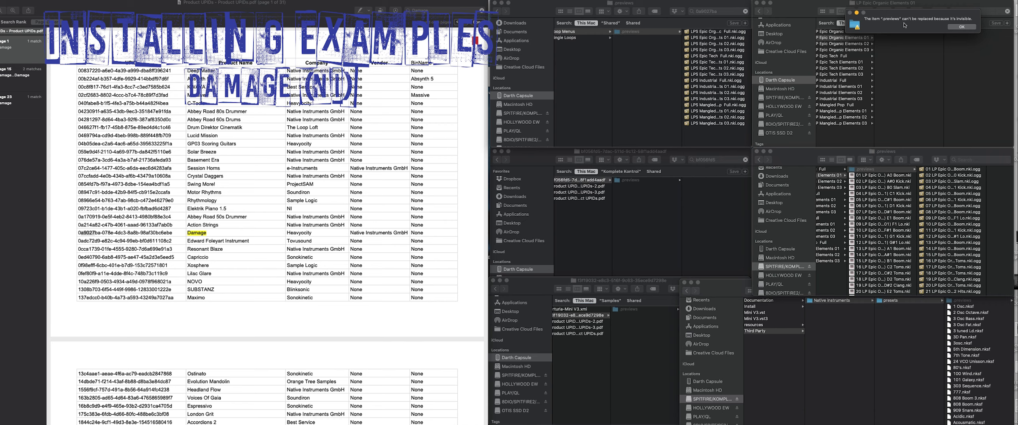
left_click(960, 28)
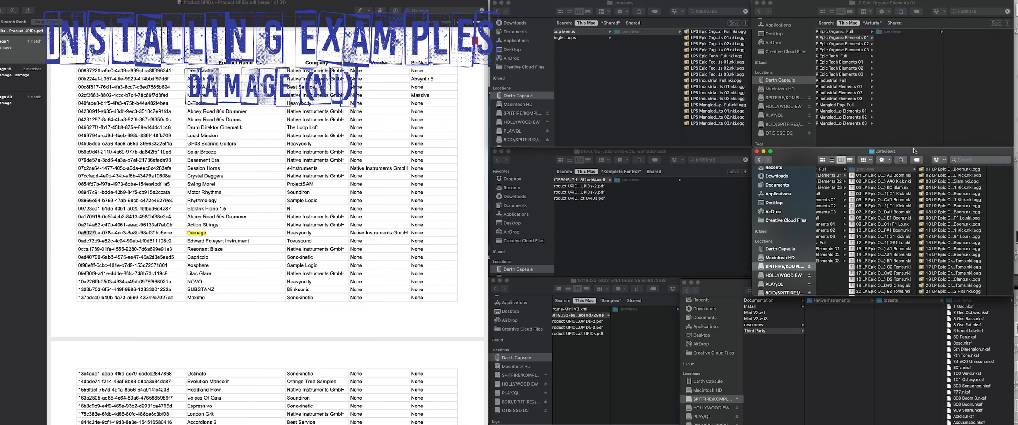
Delete the existing hidden previews folder from the library's LP Epic Organic Elements 01 folder
left_click(877, 173)
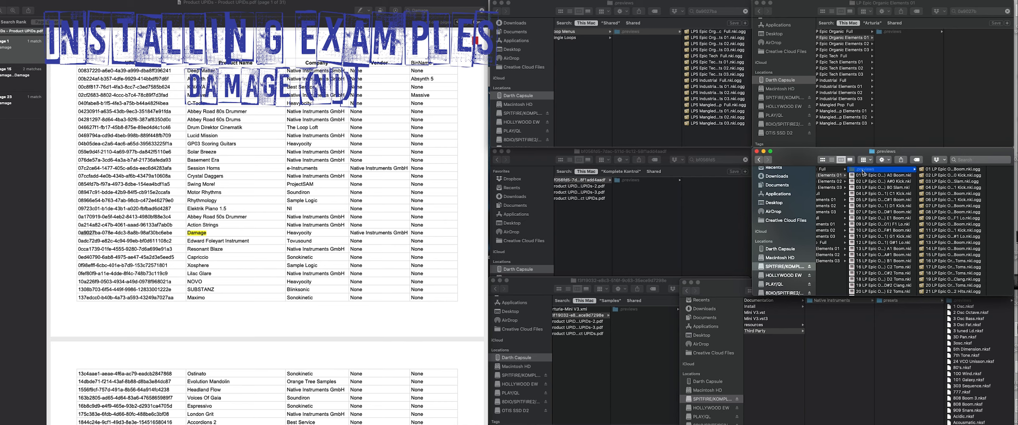
scroll(863, 172, "left", 2)
scroll(862, 172, "right", 2)
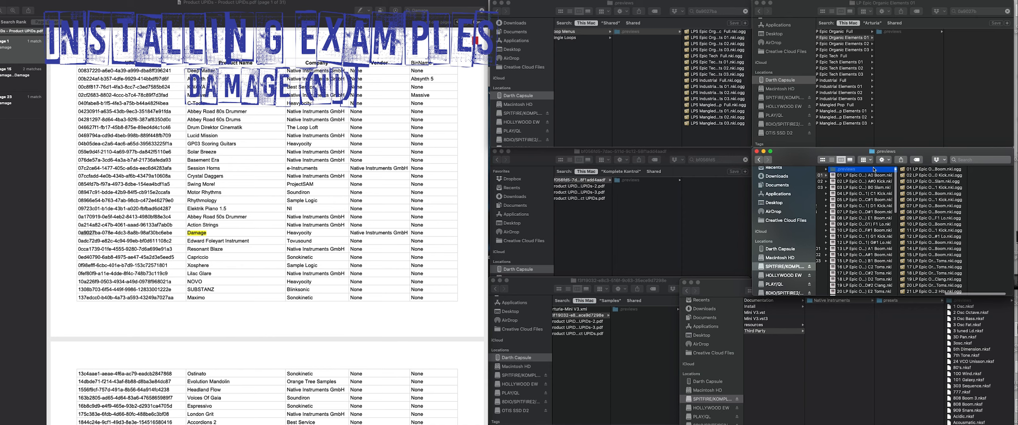
right_click(875, 169)
left_click(911, 183)
scroll(850, 186, "left", 2)
left_click(838, 175)
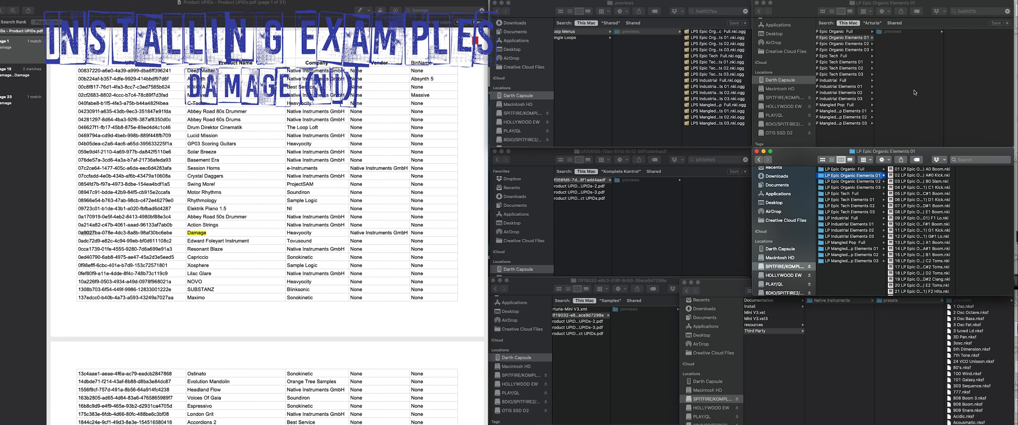
Copy the UPID window's LP Epic Organic Elements 01 previews folder into the library folder of the same name
left_click(857, 37)
left_click(911, 32)
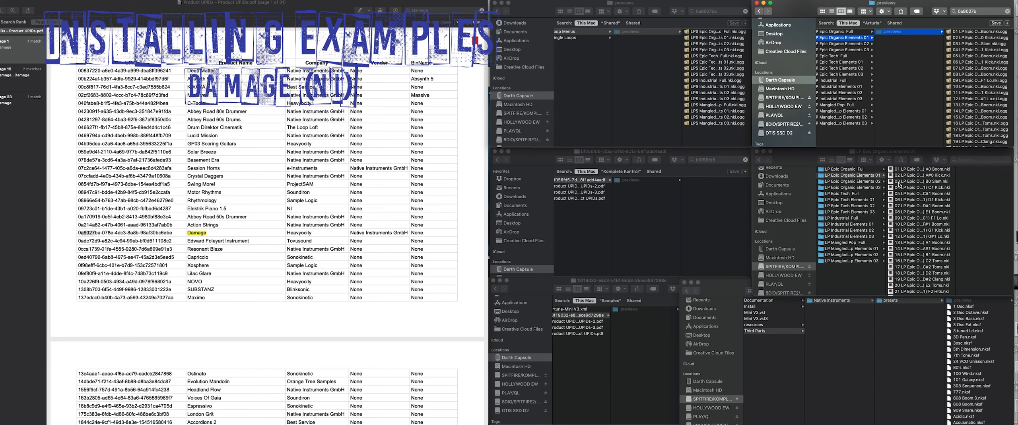
left_click_drag(880, 32, 917, 191)
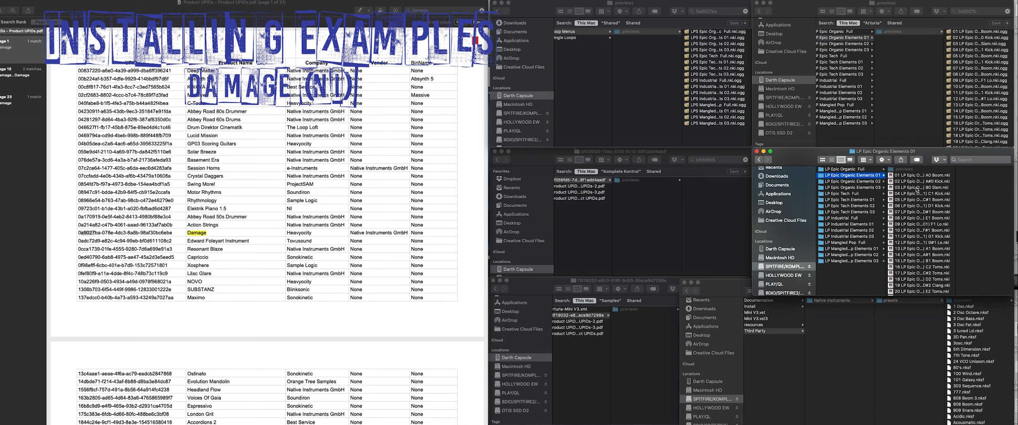
left_click(907, 170)
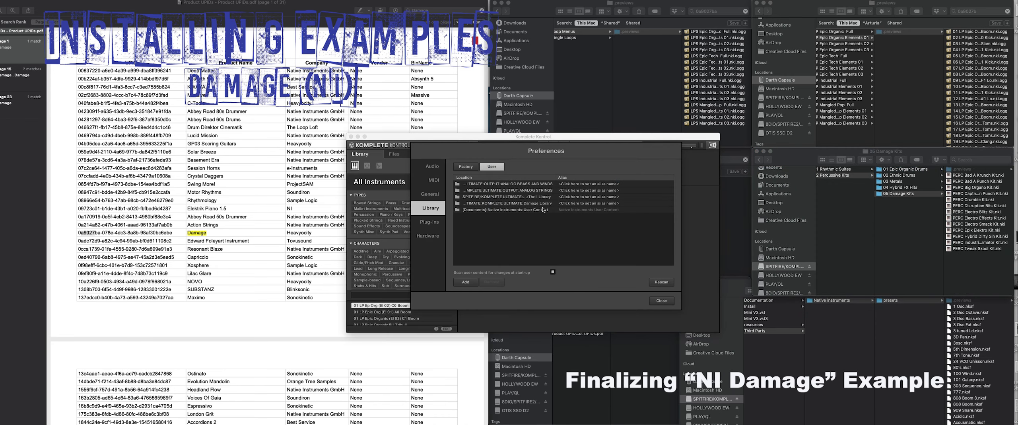
In Komplete Kontrol, close the library preferences after selecting the Damage Library user location, and filter the browser to Damage
left_click(540, 204)
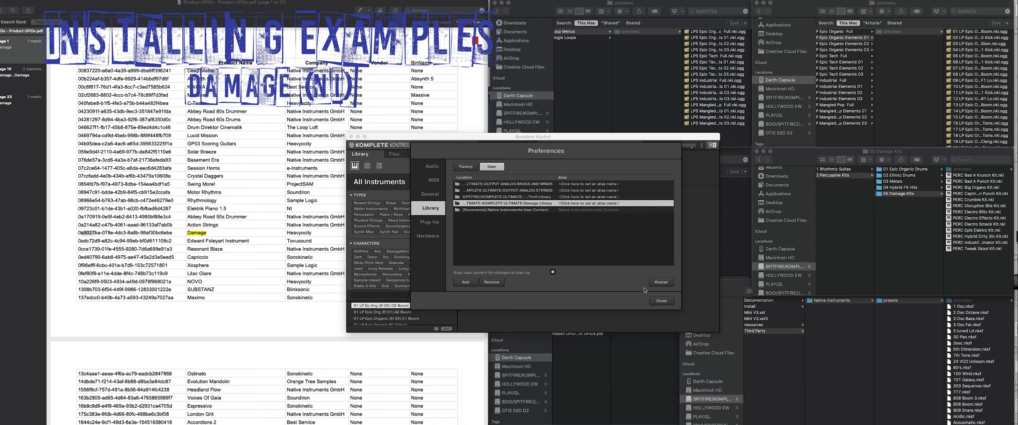
left_click(664, 301)
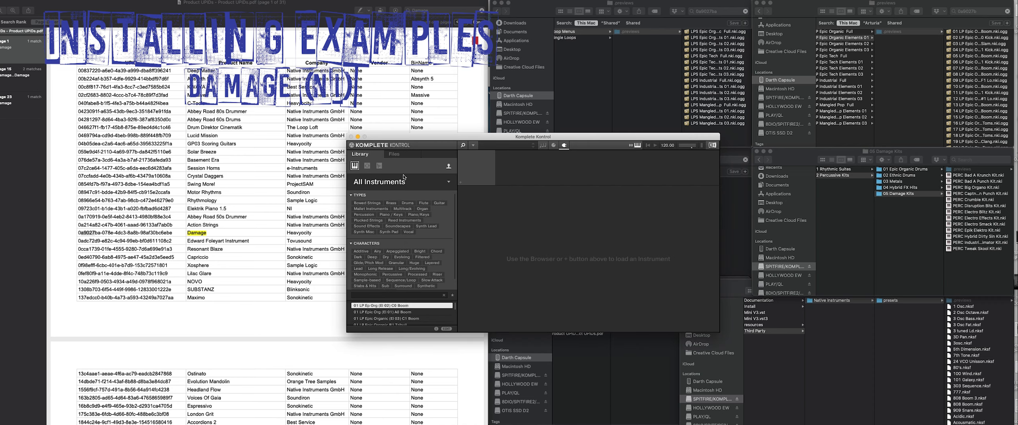
left_click(392, 183)
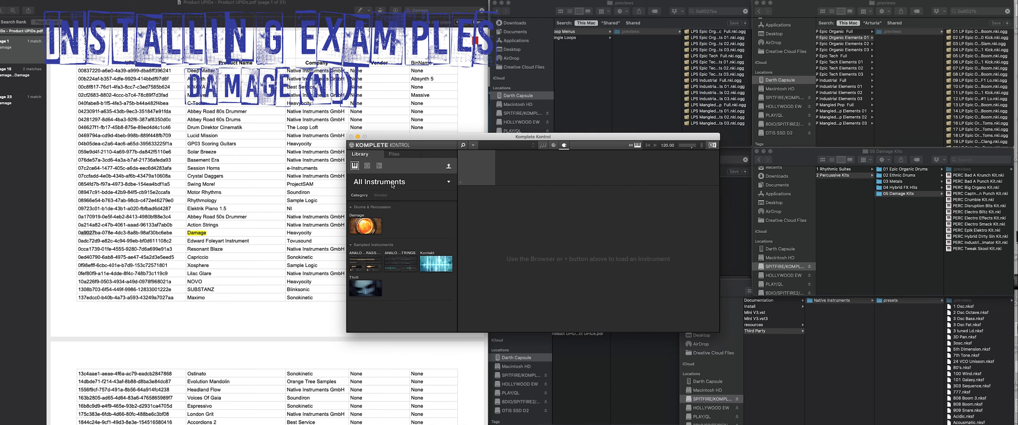
left_click(365, 225)
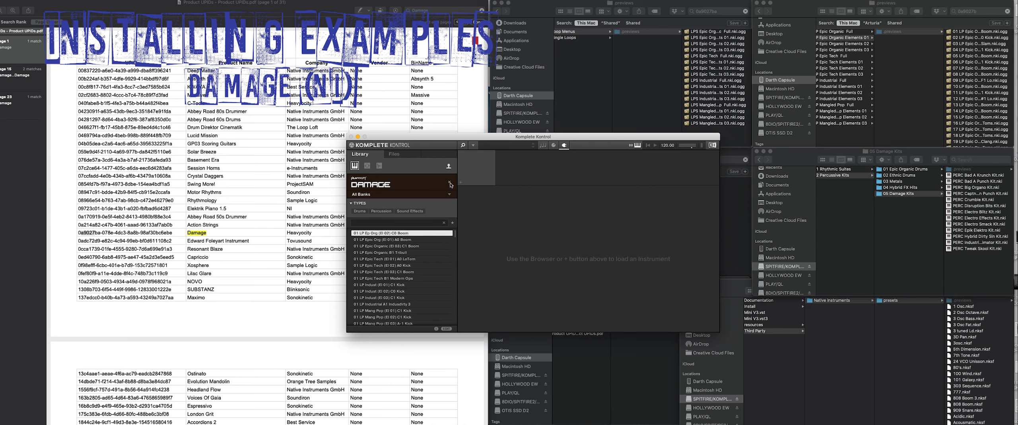
Clear the Damage filter and show the user content products in the instrument selector
left_click(450, 184)
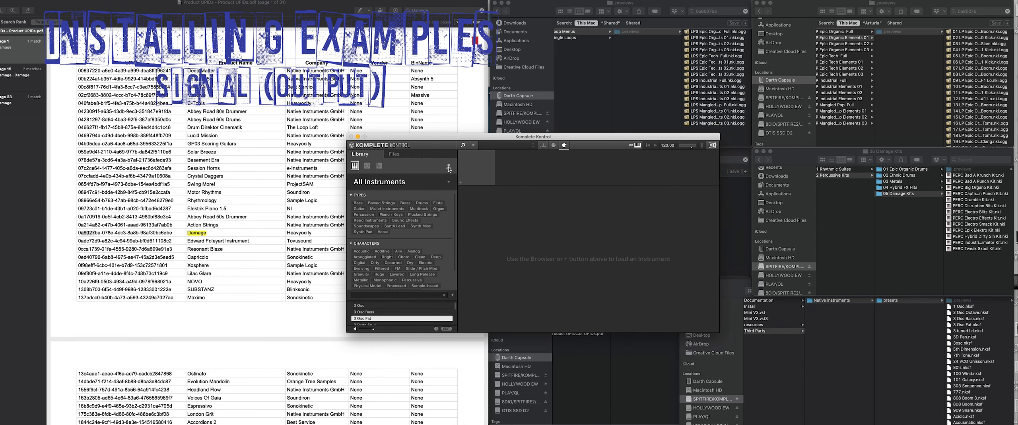
left_click(399, 183)
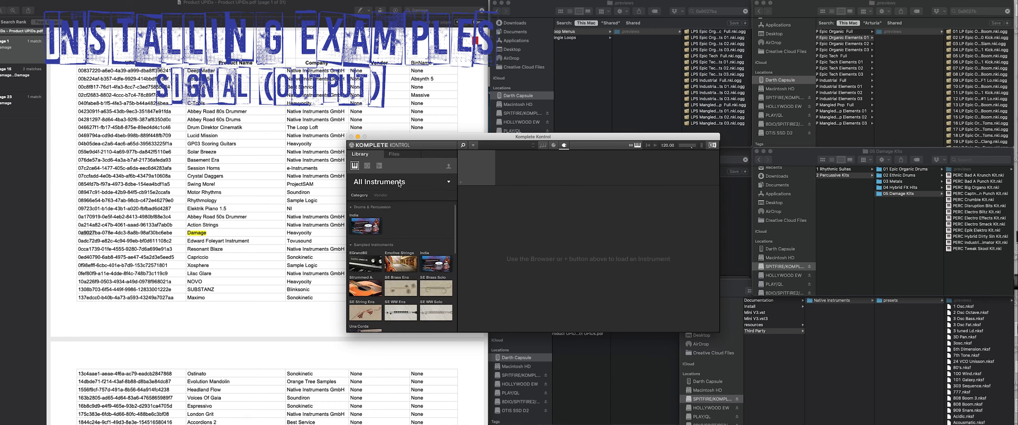
left_click(448, 166)
left_click(403, 183)
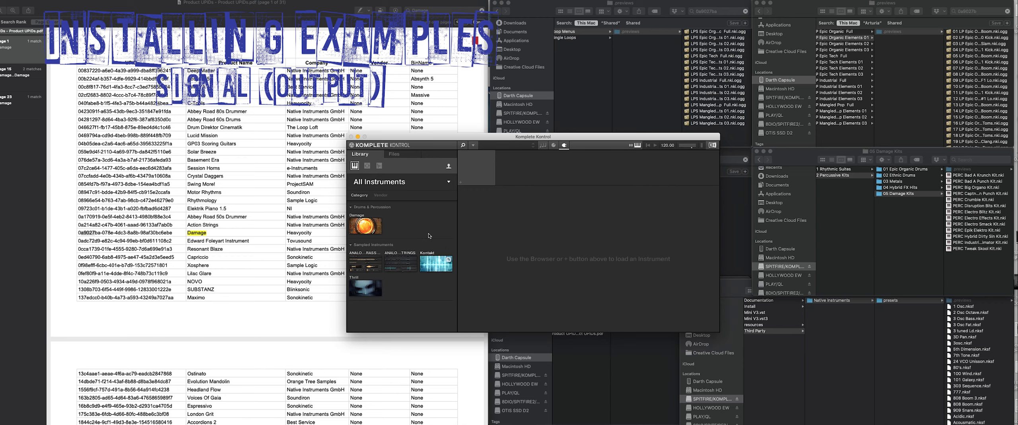
Open the user content locations in the Library preferences
left_click(473, 146)
mouse_move(479, 162)
left_click(533, 161)
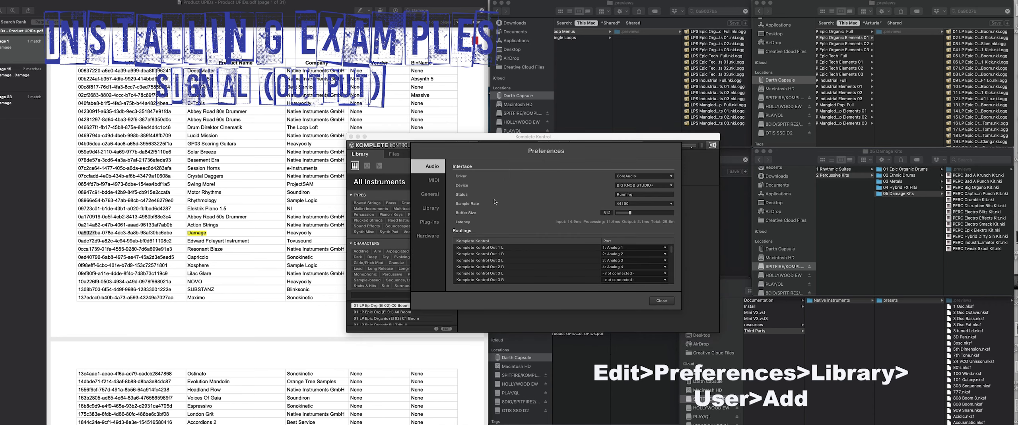
left_click(431, 208)
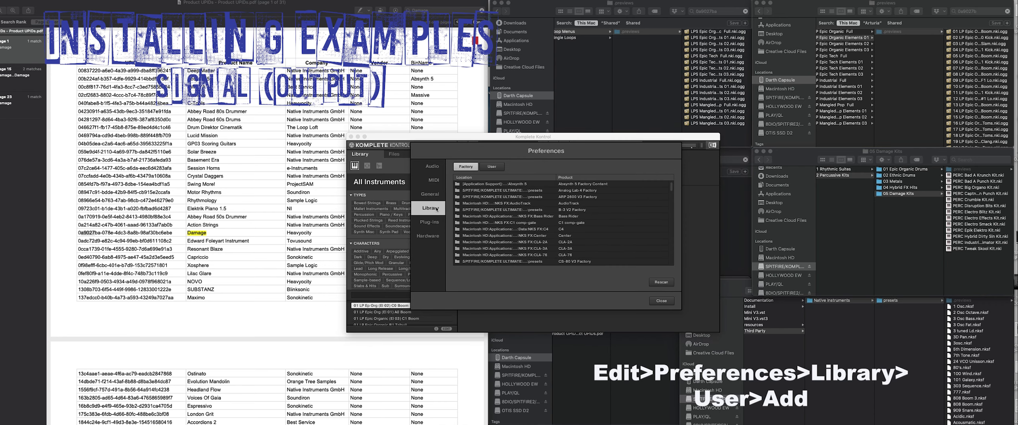
left_click(497, 166)
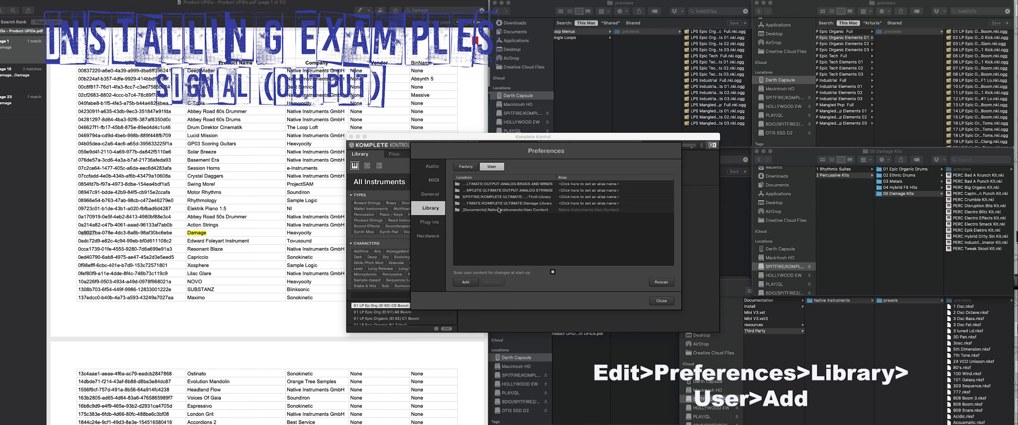
Add the Signal folder inside OUTPUT on the SPITFIRE/KOMPLETE drive as a user content location
left_click(467, 282)
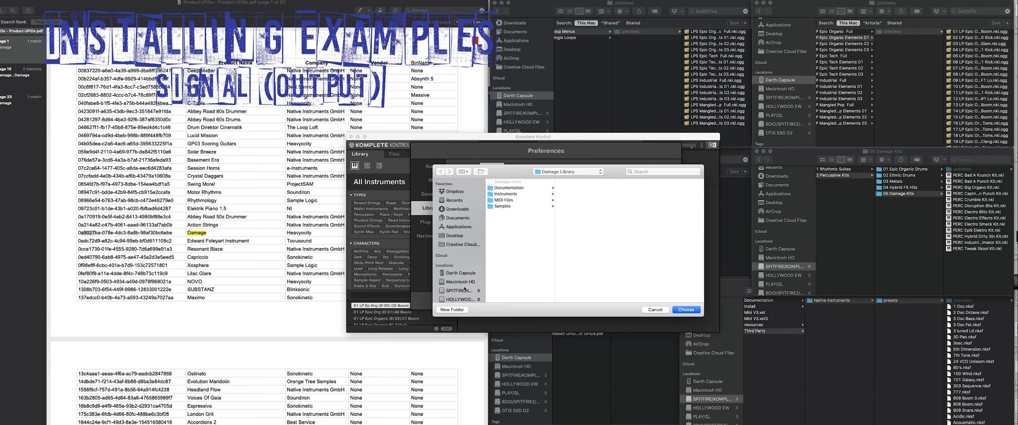
left_click(461, 291)
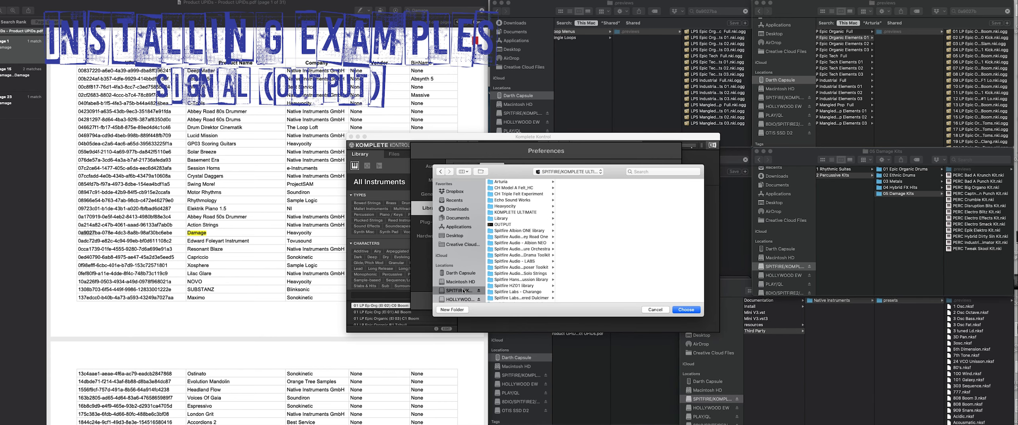
left_click(522, 224)
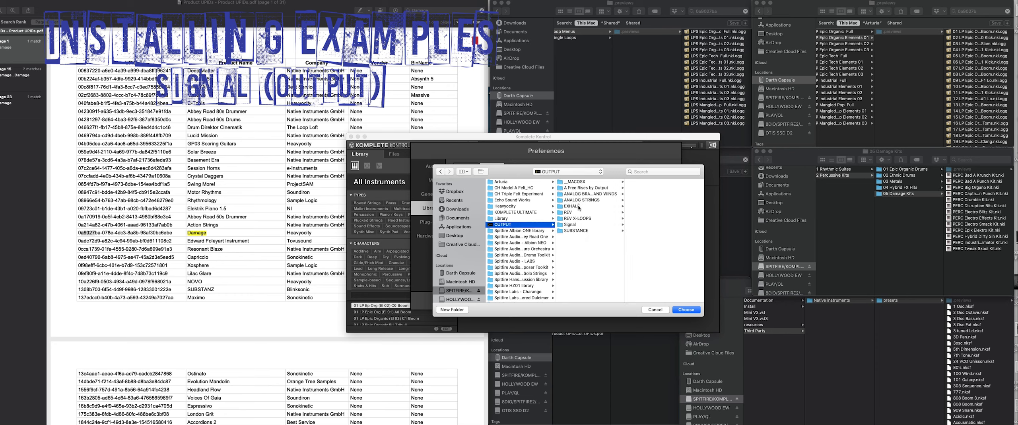
left_click(572, 224)
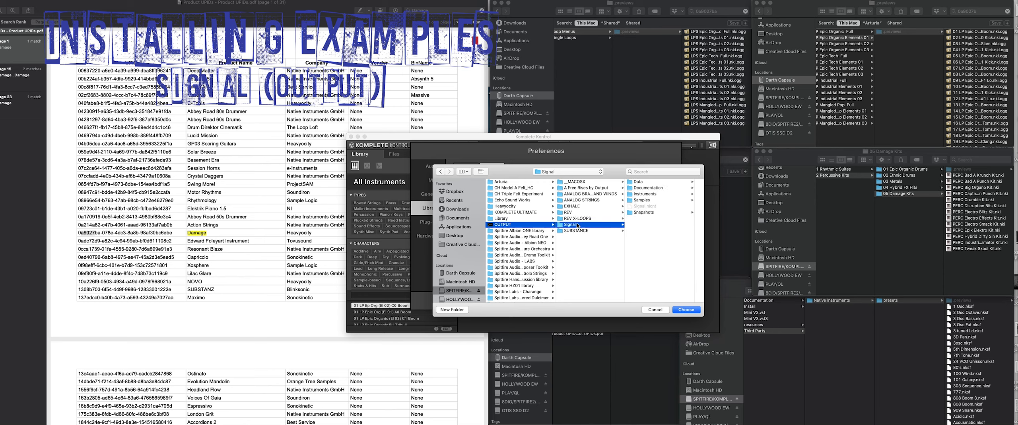
left_click(686, 310)
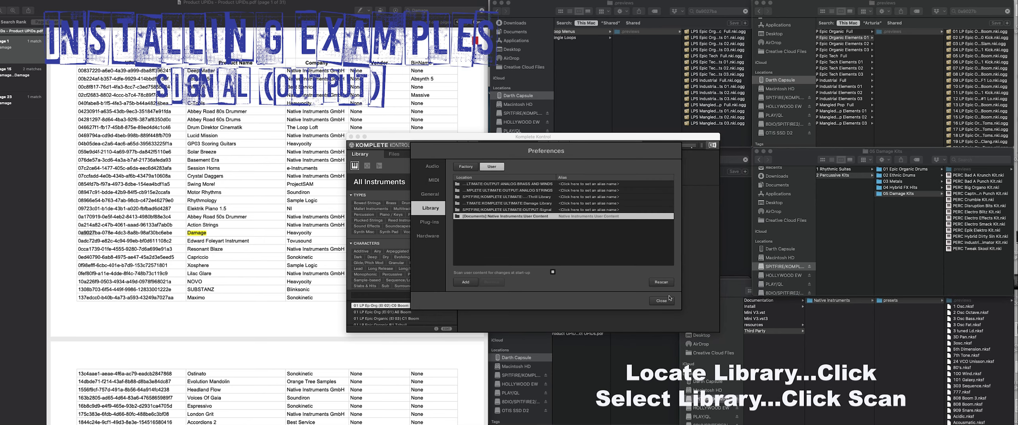
Rescan the newly added Signal user location and close the preferences
left_click(550, 209)
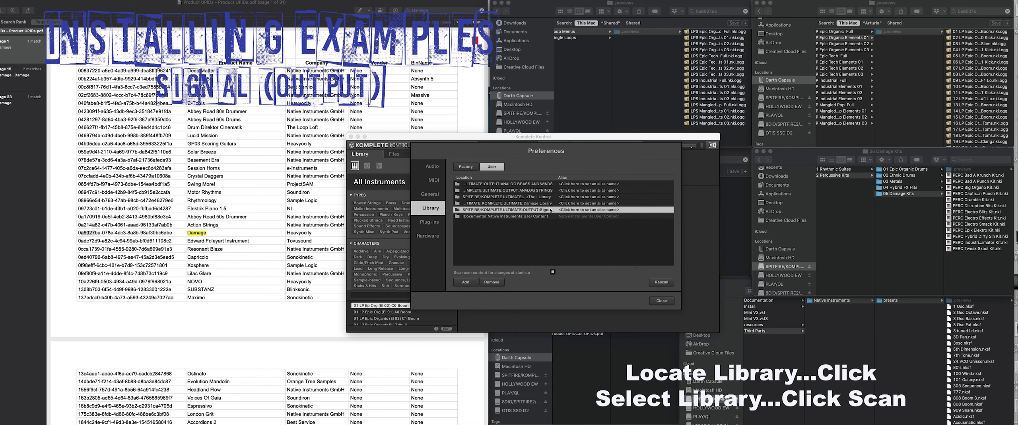
left_click(651, 284)
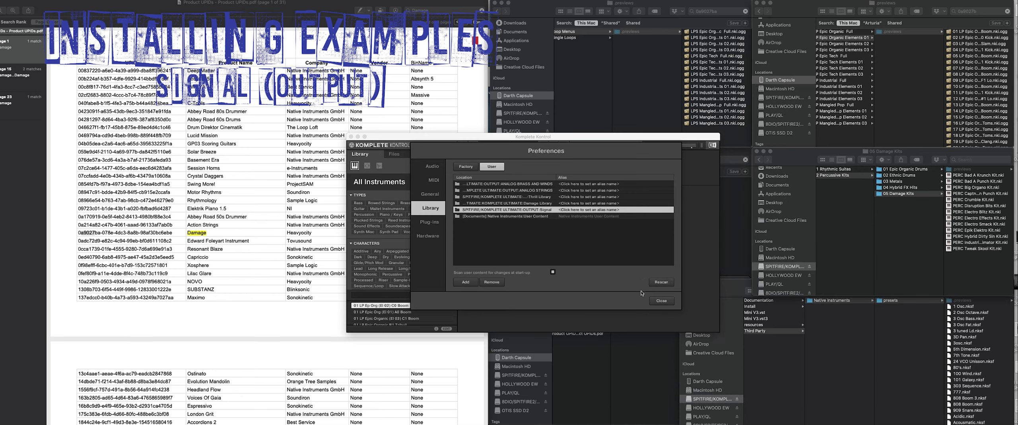
left_click(661, 301)
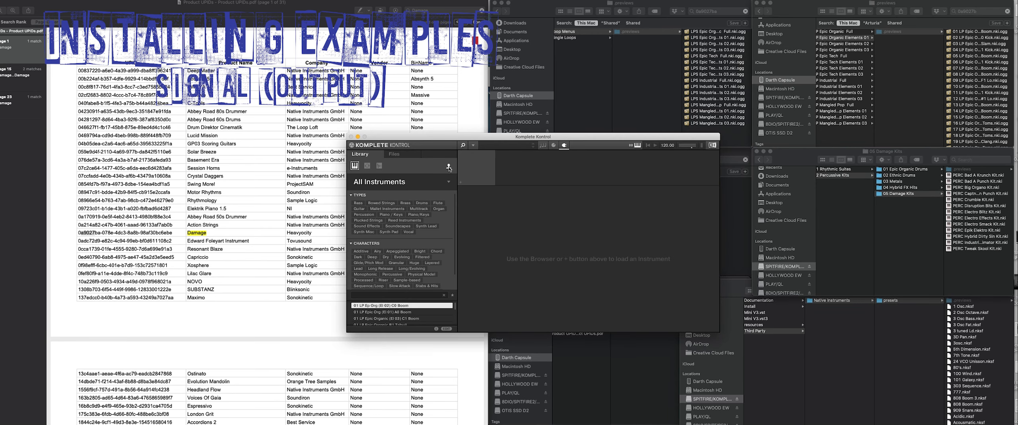
Filter the user content to Signal and step through its first presets to check their previews, leaving the browser on all instruments
left_click(396, 185)
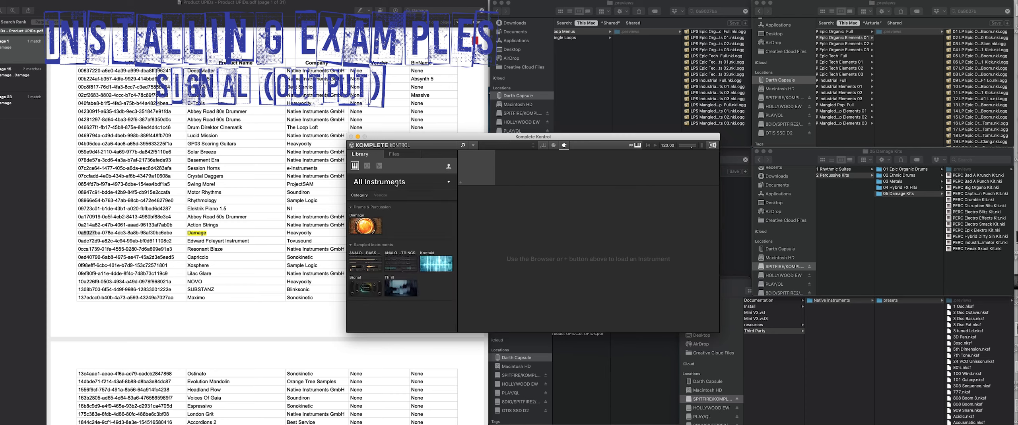
left_click(366, 286)
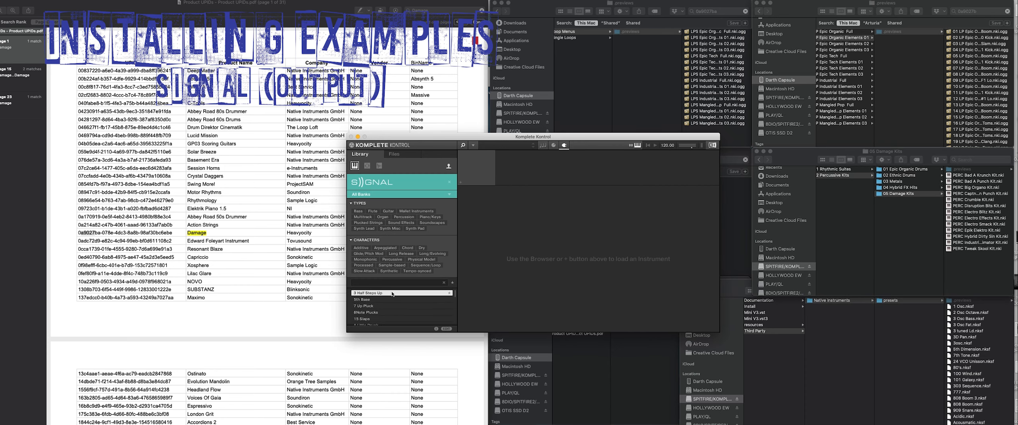
key("Down")
key("Down")
key("Down")
key("Up")
key("Up")
key("Up")
left_click(450, 182)
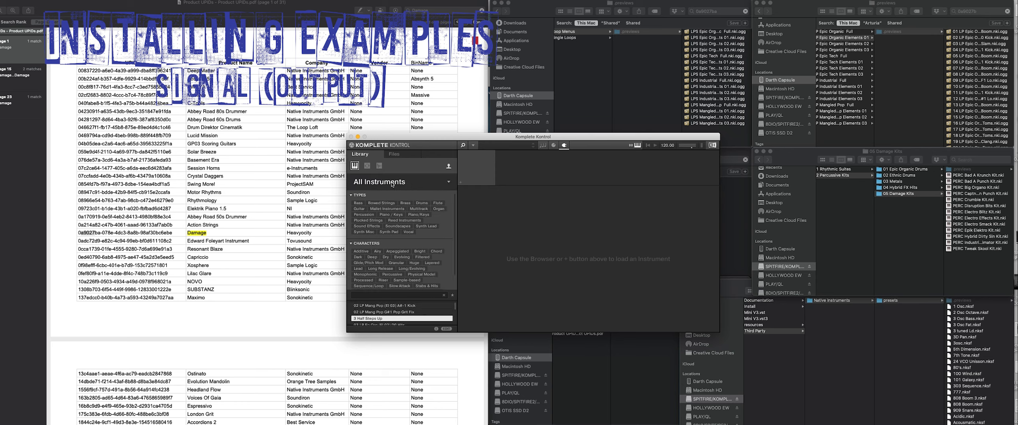
Compare the factory products with the user content products in the instrument selector, ending on the user products
left_click(449, 166)
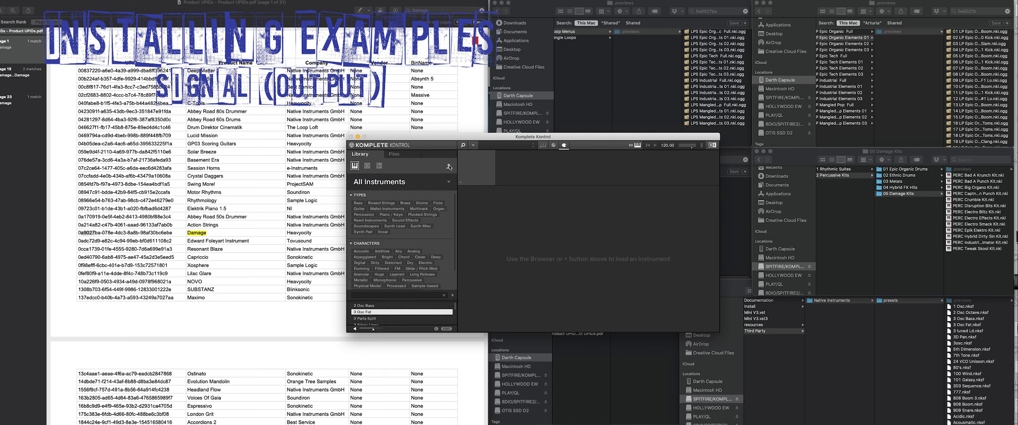
left_click(395, 183)
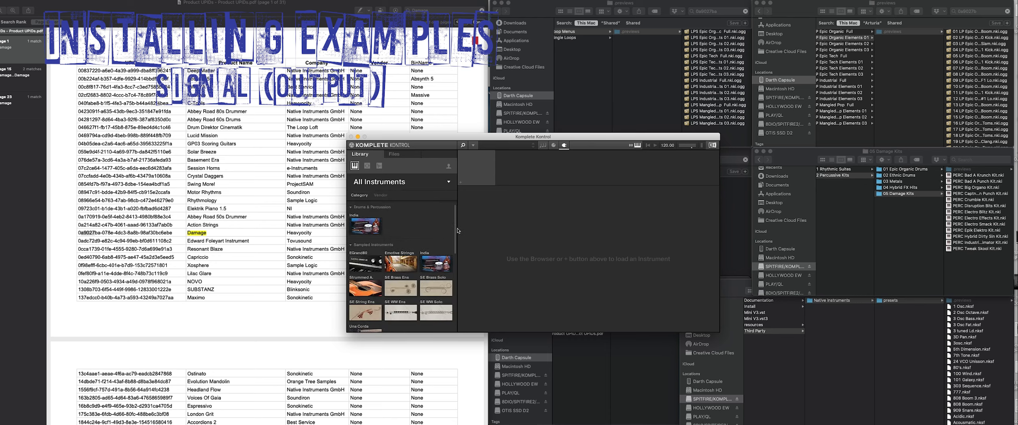
left_click_drag(457, 231, 453, 210)
left_click(449, 166)
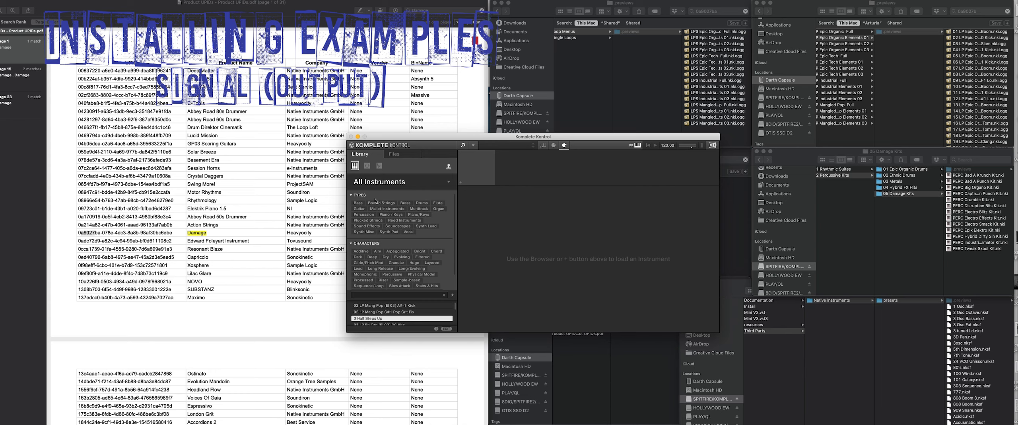
left_click(417, 183)
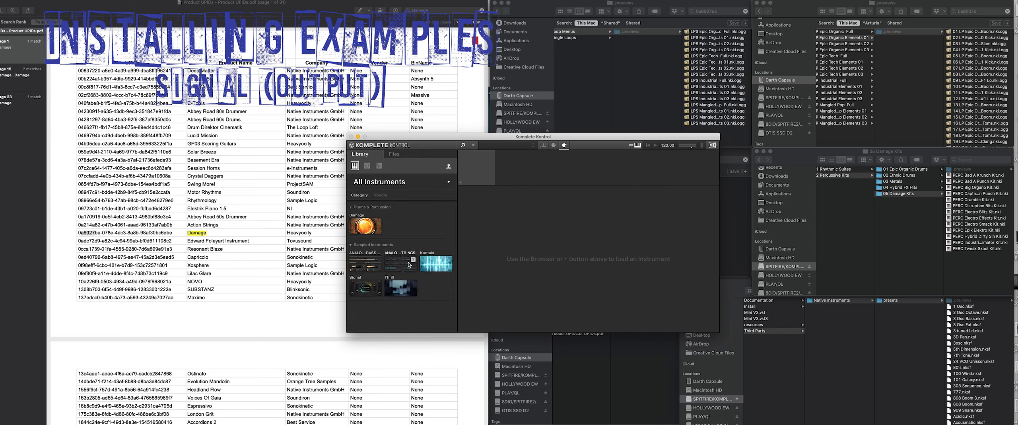